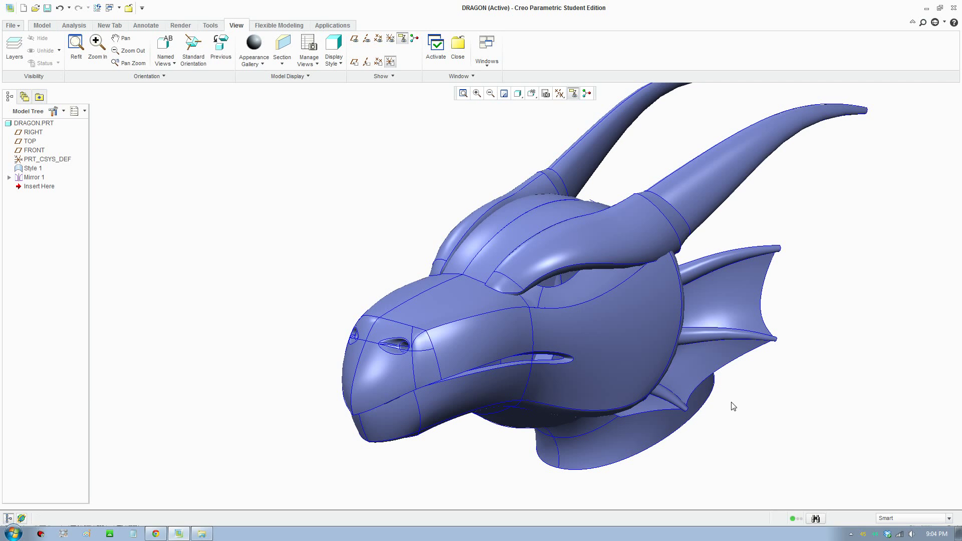
# Orbit, pan and zoom around the mirrored dragon head to see it from several sides.
pyautogui.moveTo(732, 406)
pyautogui.mouseDown(button='middle')
pyautogui.moveTo(700, 402)
pyautogui.moveTo(709, 408)
pyautogui.mouseUp(button='middle')
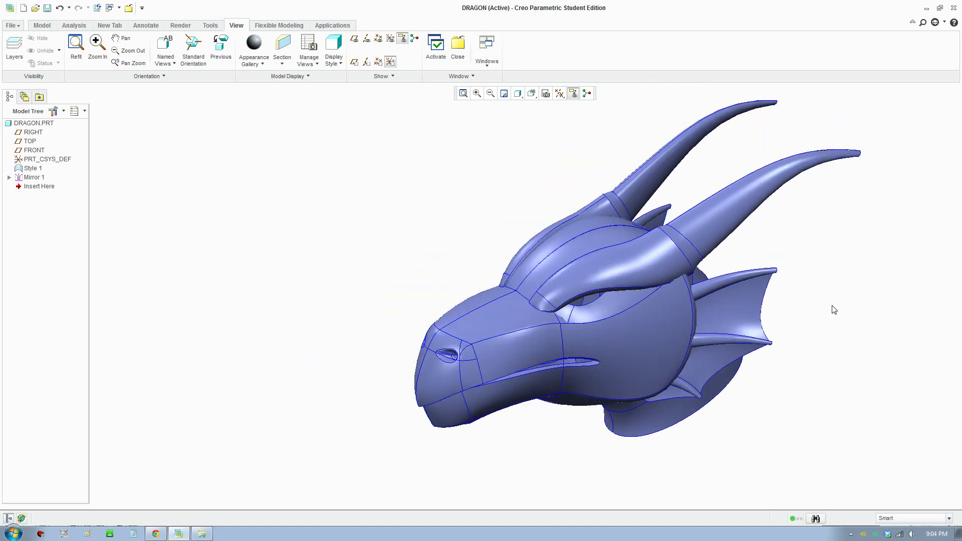
pyautogui.scroll(-3, 833, 307)
pyautogui.moveTo(759, 336)
pyautogui.keyDown('shift'); pyautogui.mouseDown(button='middle')
pyautogui.moveTo(648, 381)
pyautogui.moveTo(667, 376)
pyautogui.moveTo(486, 384)
pyautogui.moveTo(616, 350)
pyautogui.moveTo(708, 347)
pyautogui.moveTo(551, 360)
pyautogui.mouseUp(button='middle'); pyautogui.keyUp('shift')
pyautogui.scroll(3, 704, 359)
pyautogui.scroll(-4, 617, 381)
pyautogui.scroll(1, 561, 376)
pyautogui.scroll(-5, 507, 361)
pyautogui.scroll(3, 498, 339)
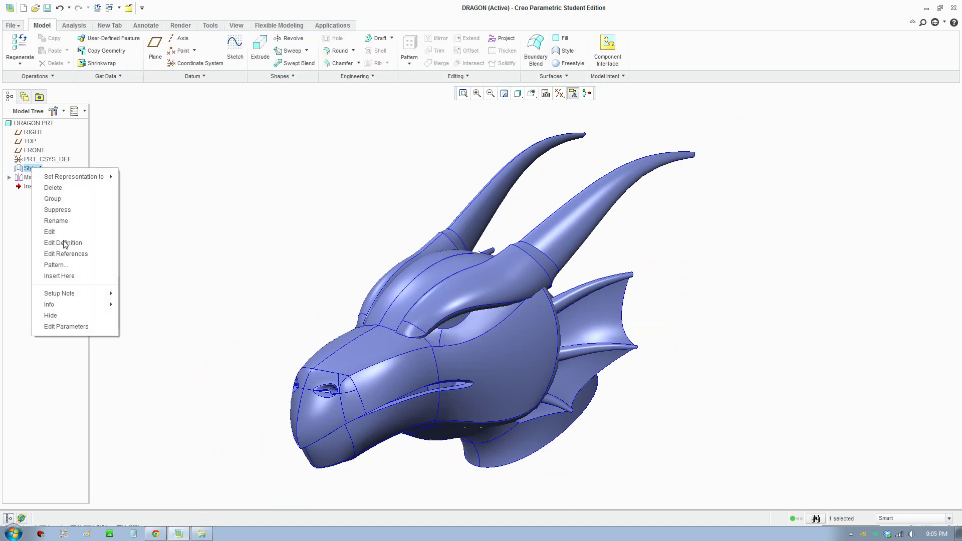
# Reopen Style 1 with Edit Definition and orbit the exposed half-head for a closer look.
pyautogui.click(67, 246)
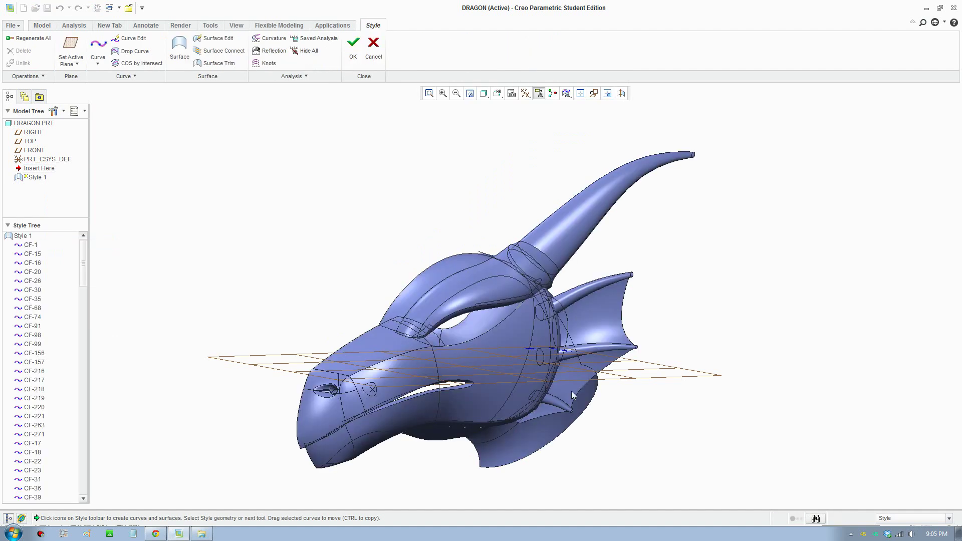
pyautogui.scroll(3, 562, 420)
pyautogui.moveTo(563, 418)
pyautogui.mouseDown(button='middle')
pyautogui.moveTo(537, 426)
pyautogui.moveTo(414, 397)
pyautogui.moveTo(478, 375)
pyautogui.moveTo(502, 326)
pyautogui.moveTo(439, 326)
pyautogui.moveTo(529, 324)
pyautogui.moveTo(489, 240)
pyautogui.mouseUp(button='middle')
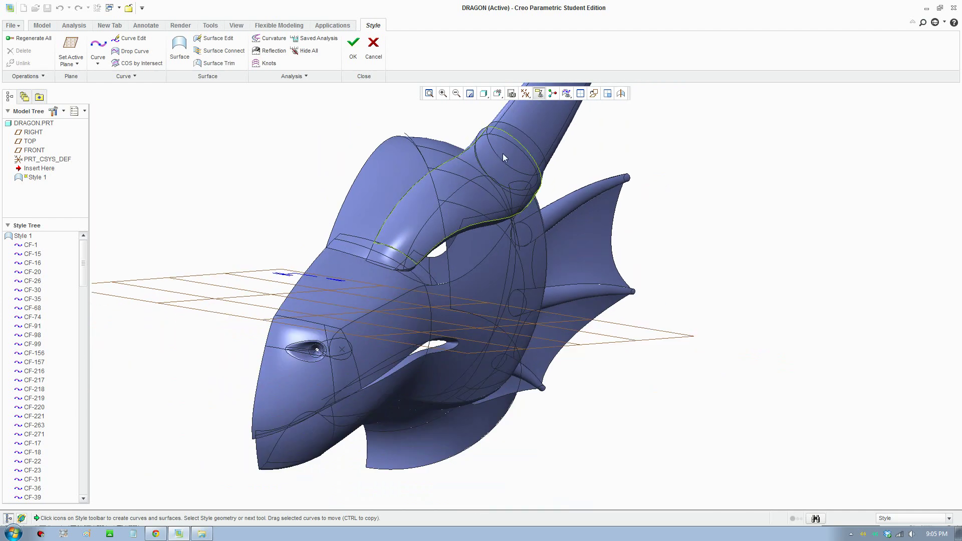
pyautogui.click(506, 155)
pyautogui.moveTo(468, 192)
pyautogui.mouseDown(button='middle')
pyautogui.moveTo(459, 212)
pyautogui.moveTo(404, 231)
pyautogui.moveTo(408, 242)
pyautogui.moveTo(367, 264)
pyautogui.moveTo(353, 252)
pyautogui.mouseUp(button='middle')
pyautogui.scroll(3, 354, 252)
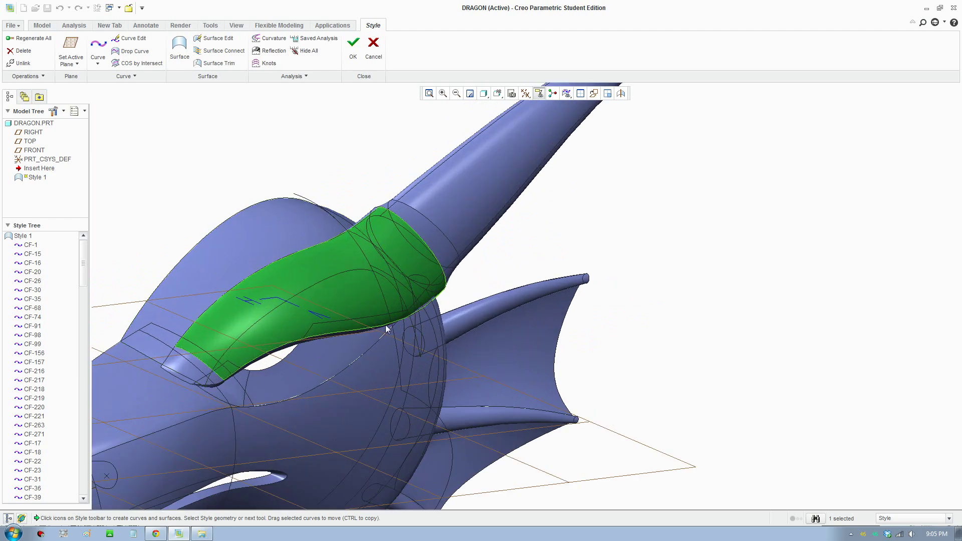
pyautogui.scroll(-4, 347, 374)
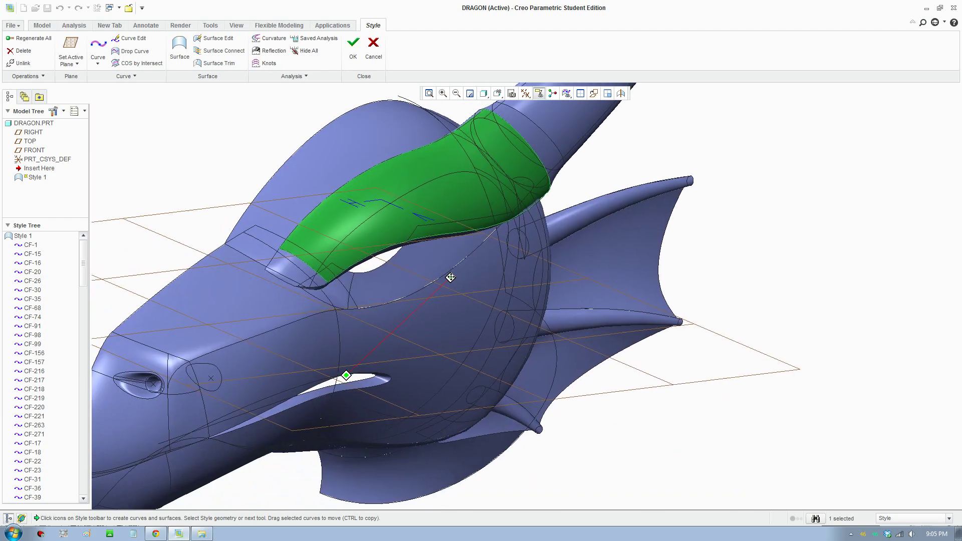
pyautogui.scroll(4, 322, 340)
pyautogui.scroll(-3, 366, 328)
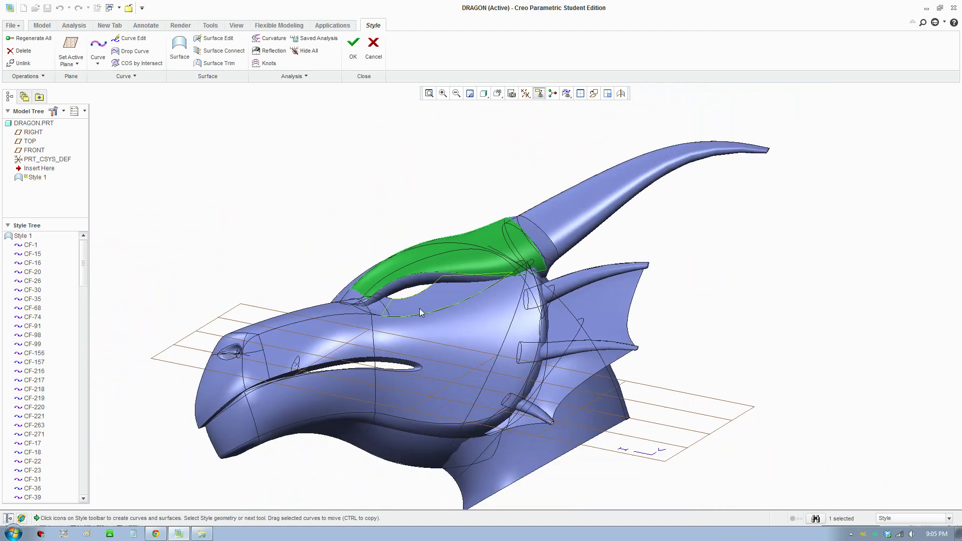
pyautogui.moveTo(365, 328); pyautogui.dragTo(462, 312, button='middle')
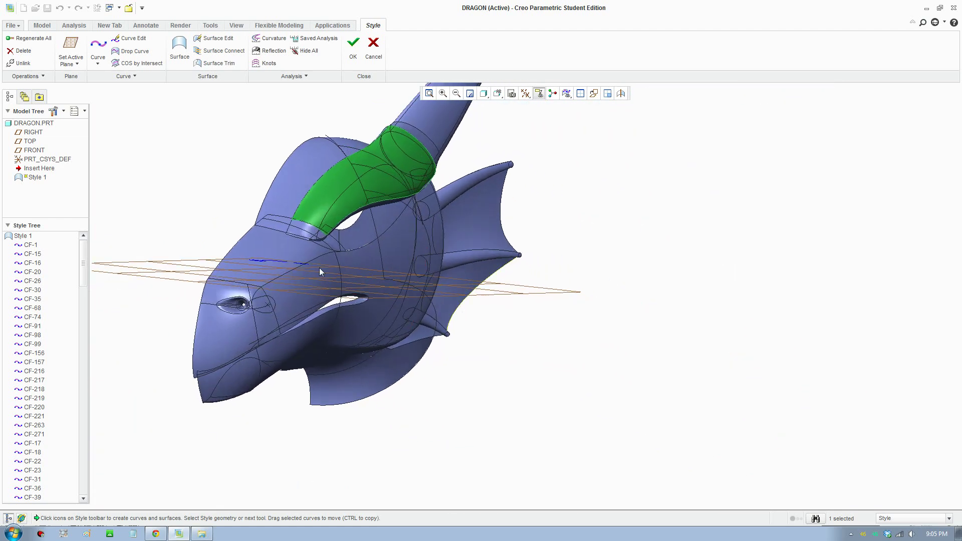
pyautogui.scroll(3, 309, 261)
pyautogui.scroll(-3, 321, 206)
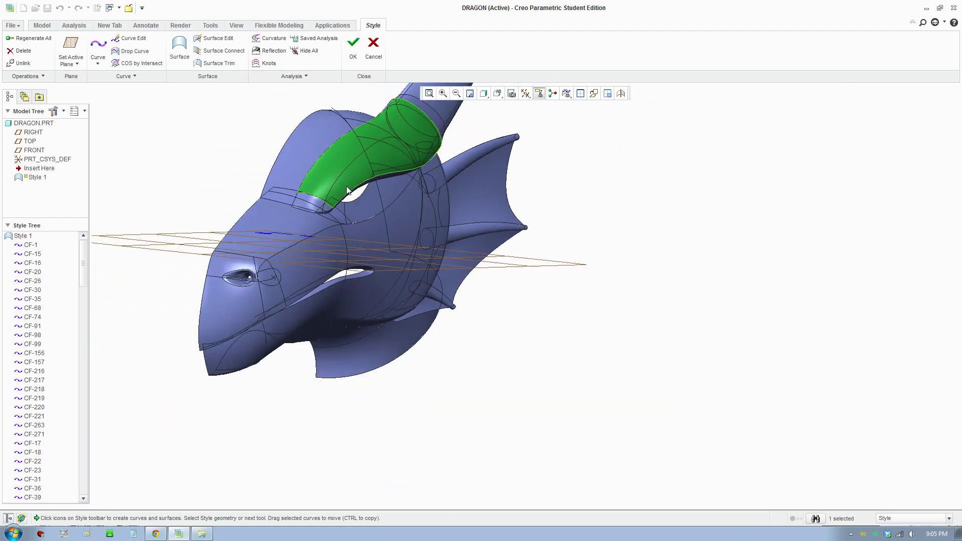
pyautogui.moveTo(357, 191); pyautogui.dragTo(373, 220, button='middle')
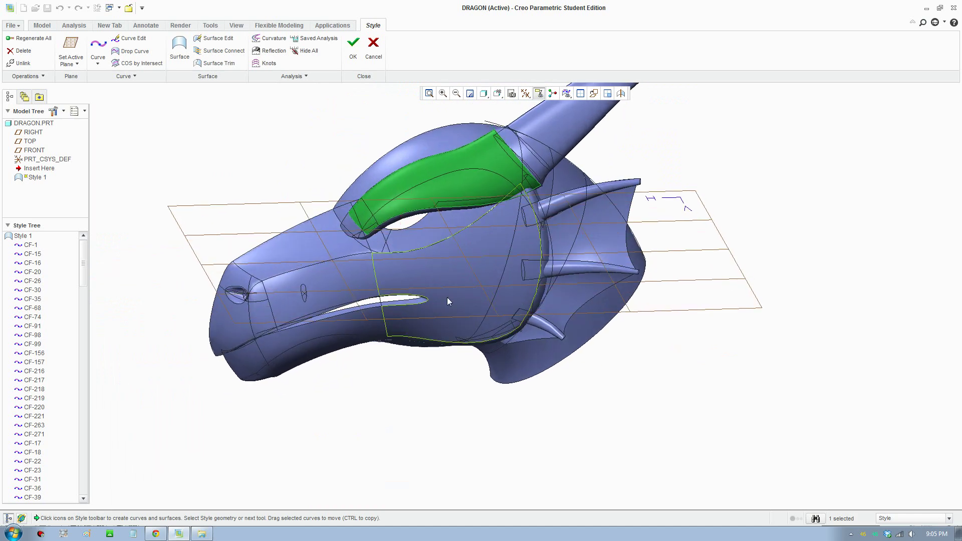
pyautogui.scroll(3, 465, 294)
pyautogui.scroll(-3, 458, 283)
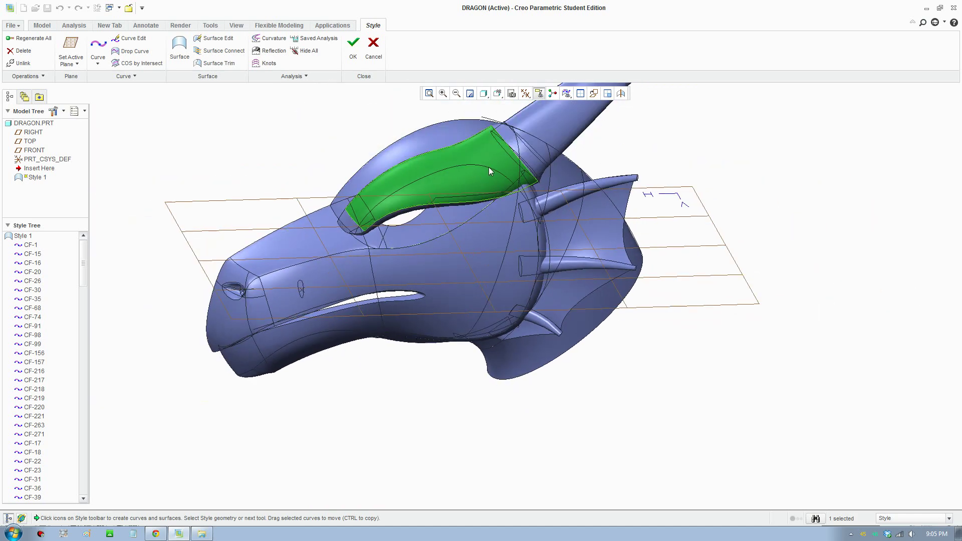
pyautogui.scroll(2, 396, 221)
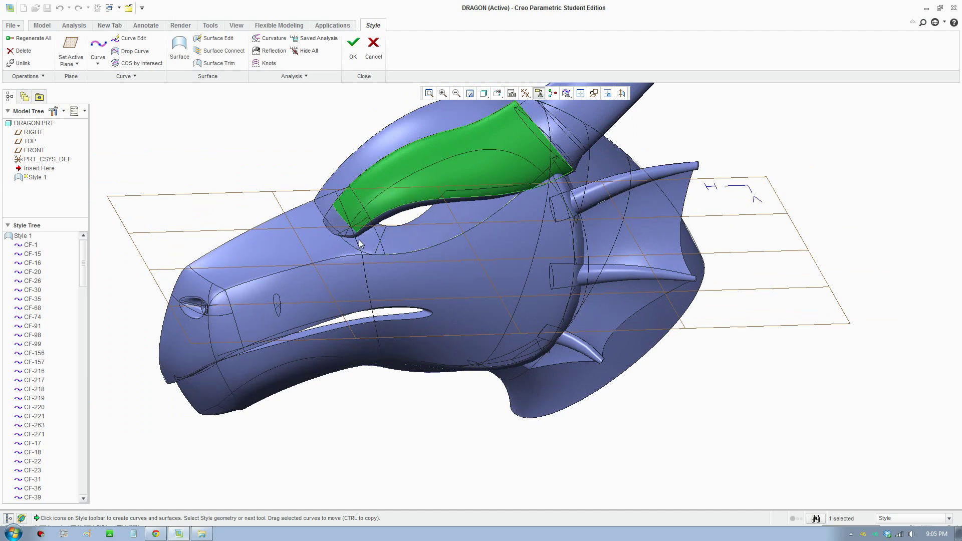
pyautogui.scroll(2, 347, 274)
pyautogui.moveTo(350, 275); pyautogui.dragTo(447, 310, button='middle')
pyautogui.scroll(-2, 386, 287)
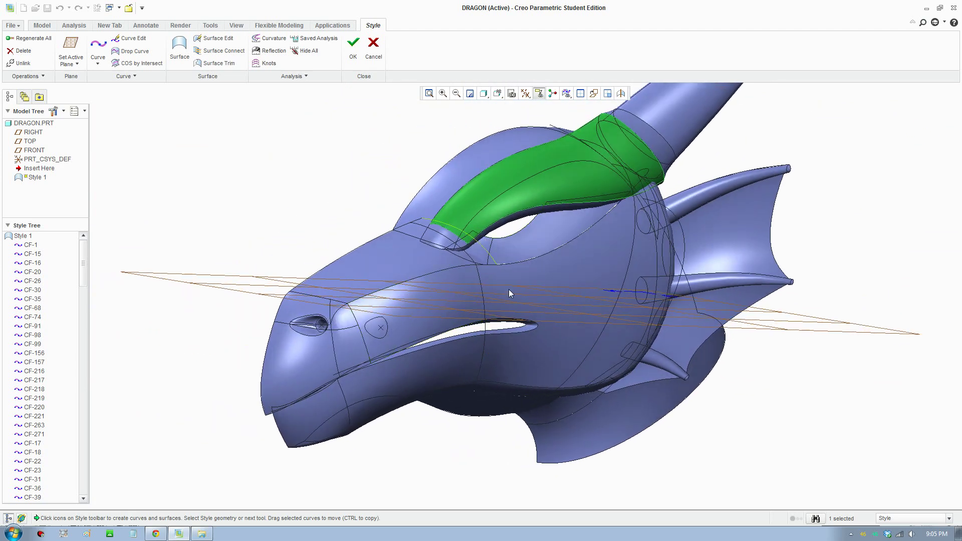
pyautogui.moveTo(511, 290)
pyautogui.mouseDown(button='middle')
pyautogui.moveTo(495, 299)
pyautogui.moveTo(507, 308)
pyautogui.mouseUp(button='middle')
pyautogui.moveTo(453, 321)
pyautogui.keyDown('shift'); pyautogui.mouseDown(button='middle')
pyautogui.moveTo(565, 286)
pyautogui.moveTo(554, 311)
pyautogui.moveTo(523, 328)
pyautogui.moveTo(541, 328)
pyautogui.moveTo(507, 365)
pyautogui.mouseUp(button='middle'); pyautogui.keyUp('shift')
pyautogui.scroll(-2, 565, 258)
# Zoom and orbit the Style 1 half-head so the horn sits lower.
pyautogui.scroll(-2, 521, 361)
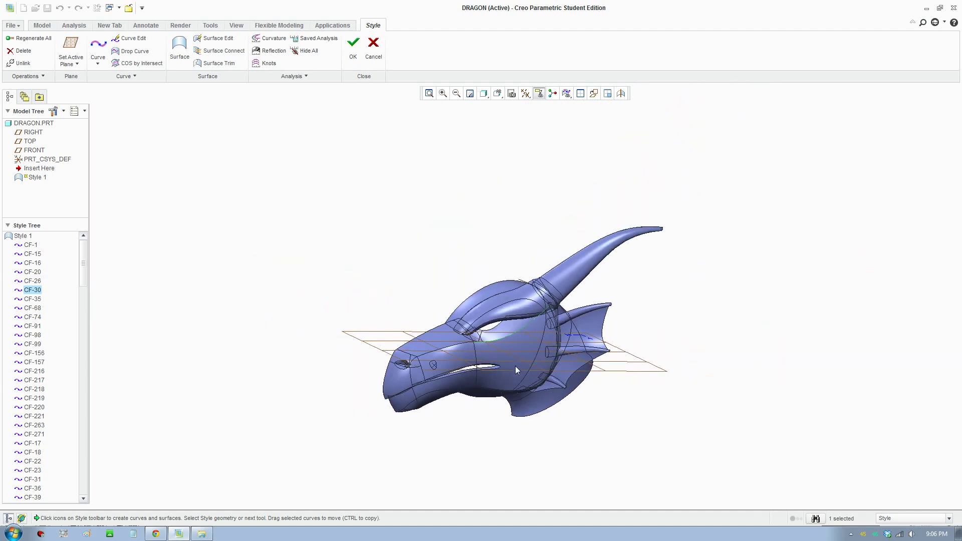
pyautogui.scroll(3, 515, 365)
pyautogui.moveTo(511, 368)
pyautogui.mouseDown(button='middle')
pyautogui.moveTo(546, 366)
pyautogui.moveTo(569, 336)
pyautogui.moveTo(499, 335)
pyautogui.moveTo(599, 322)
pyautogui.moveTo(553, 347)
pyautogui.moveTo(560, 364)
pyautogui.moveTo(522, 369)
pyautogui.moveTo(562, 365)
pyautogui.moveTo(482, 367)
pyautogui.moveTo(516, 354)
pyautogui.moveTo(552, 291)
pyautogui.moveTo(544, 362)
pyautogui.moveTo(547, 354)
pyautogui.moveTo(531, 351)
pyautogui.moveTo(537, 333)
pyautogui.moveTo(498, 347)
pyautogui.moveTo(504, 335)
pyautogui.moveTo(441, 328)
pyautogui.moveTo(475, 366)
pyautogui.moveTo(459, 333)
pyautogui.mouseUp(button='middle')
pyautogui.scroll(2, 560, 364)
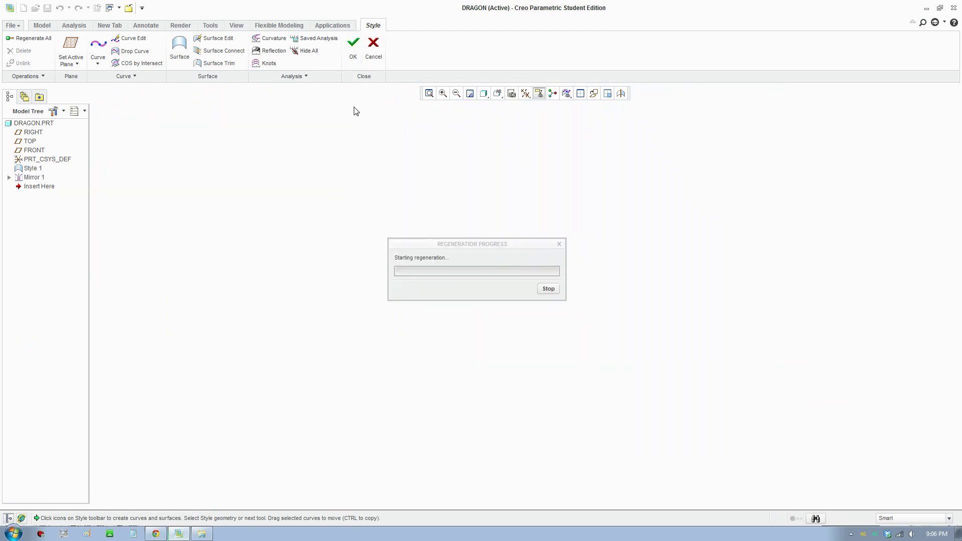
# Minimize the ribbon, hide the model tree and orbit the dragon head to a fresh view.
pyautogui.scroll(-2, 735, 218)
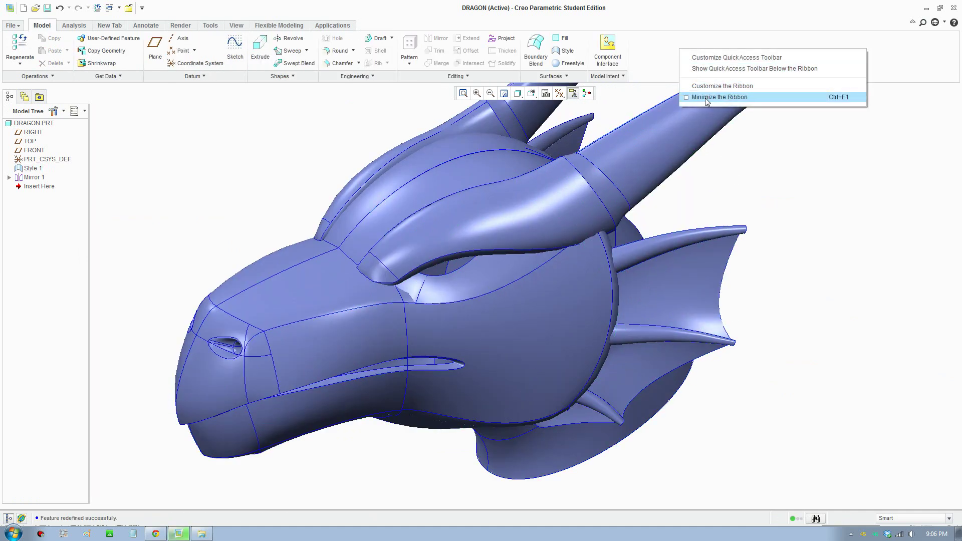
pyautogui.click(705, 98)
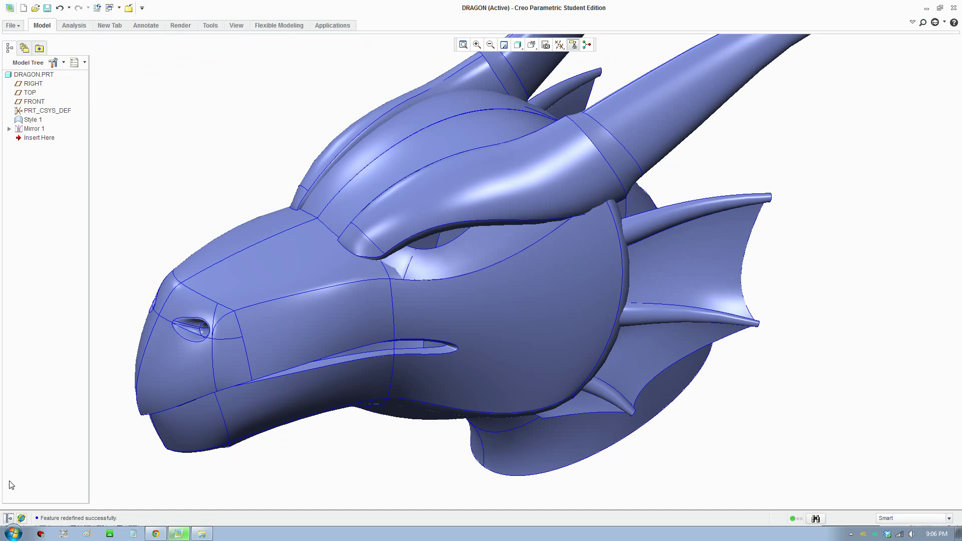
pyautogui.click(9, 517)
pyautogui.moveTo(381, 331)
pyautogui.mouseDown(button='middle')
pyautogui.moveTo(471, 275)
pyautogui.moveTo(470, 260)
pyautogui.moveTo(494, 262)
pyautogui.moveTo(485, 322)
pyautogui.moveTo(524, 297)
pyautogui.moveTo(478, 305)
pyautogui.moveTo(636, 316)
pyautogui.moveTo(500, 314)
pyautogui.mouseUp(button='middle')
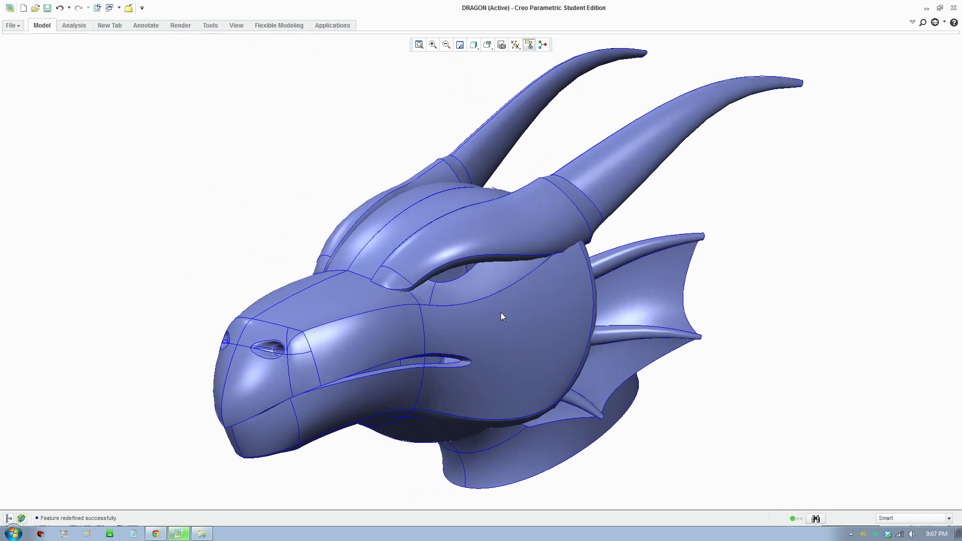
pyautogui.scroll(-3, 477, 329)
pyautogui.scroll(4, 480, 332)
pyautogui.moveTo(479, 332)
pyautogui.mouseDown(button='middle')
pyautogui.moveTo(466, 335)
pyautogui.moveTo(592, 344)
pyautogui.moveTo(468, 337)
pyautogui.moveTo(468, 359)
pyautogui.moveTo(558, 266)
pyautogui.moveTo(514, 328)
pyautogui.moveTo(521, 349)
pyautogui.moveTo(519, 324)
pyautogui.moveTo(538, 308)
pyautogui.moveTo(639, 300)
pyautogui.moveTo(535, 307)
pyautogui.mouseUp(button='middle')
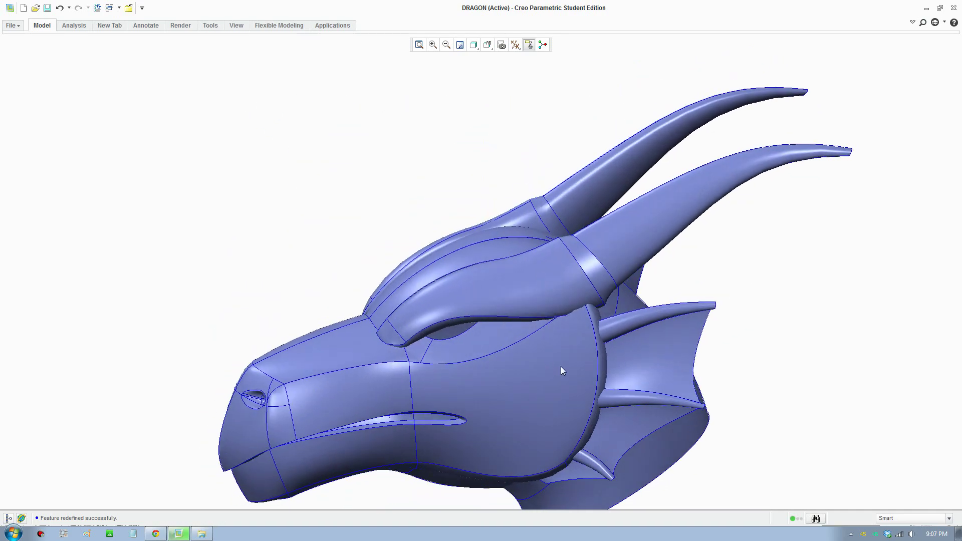
pyautogui.moveTo(556, 341); pyautogui.dragTo(341, 302, button='middle')
pyautogui.moveTo(465, 257); pyautogui.dragTo(526, 263, button='middle')
pyautogui.moveTo(374, 326)
pyautogui.mouseDown(button='middle')
pyautogui.moveTo(429, 324)
pyautogui.moveTo(493, 270)
pyautogui.moveTo(524, 263)
pyautogui.moveTo(522, 294)
pyautogui.mouseUp(button='middle')
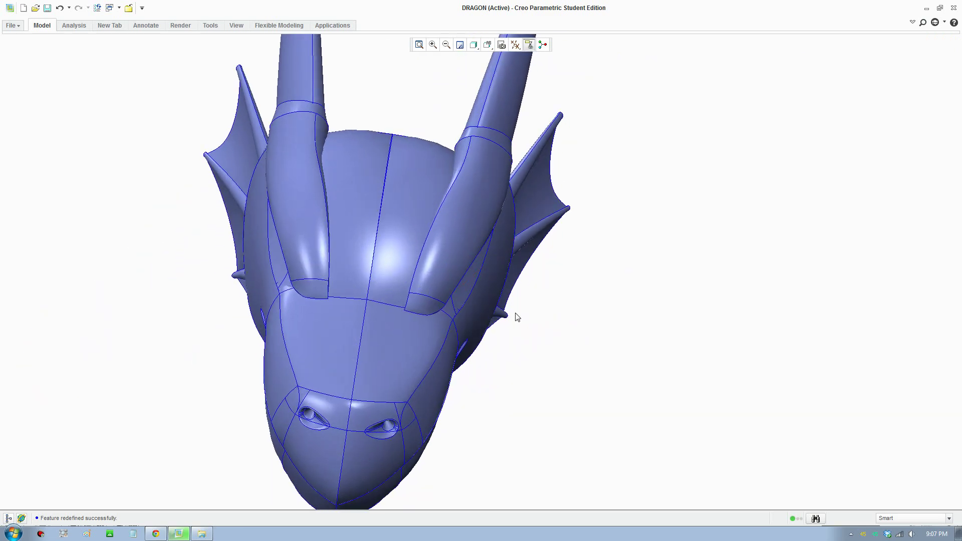
pyautogui.moveTo(390, 401)
pyautogui.mouseDown(button='middle')
pyautogui.moveTo(384, 378)
pyautogui.moveTo(481, 316)
pyautogui.moveTo(511, 317)
pyautogui.mouseUp(button='middle')
pyautogui.moveTo(391, 307)
pyautogui.mouseDown(button='middle')
pyautogui.moveTo(509, 300)
pyautogui.moveTo(564, 311)
pyautogui.moveTo(742, 309)
pyautogui.mouseUp(button='middle')
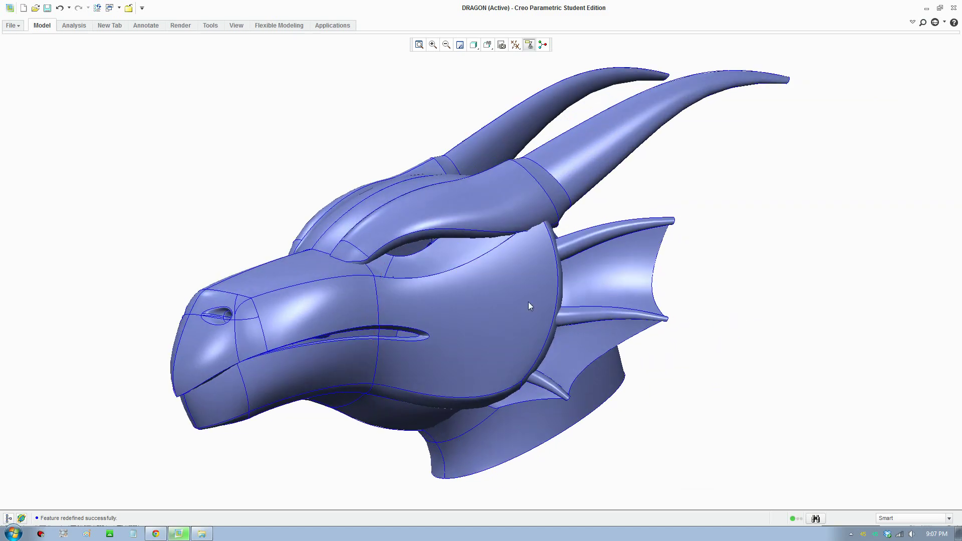
pyautogui.moveTo(459, 318)
pyautogui.mouseDown(button='middle')
pyautogui.moveTo(508, 323)
pyautogui.moveTo(483, 296)
pyautogui.moveTo(519, 290)
pyautogui.moveTo(483, 285)
pyautogui.moveTo(408, 300)
pyautogui.mouseUp(button='middle')
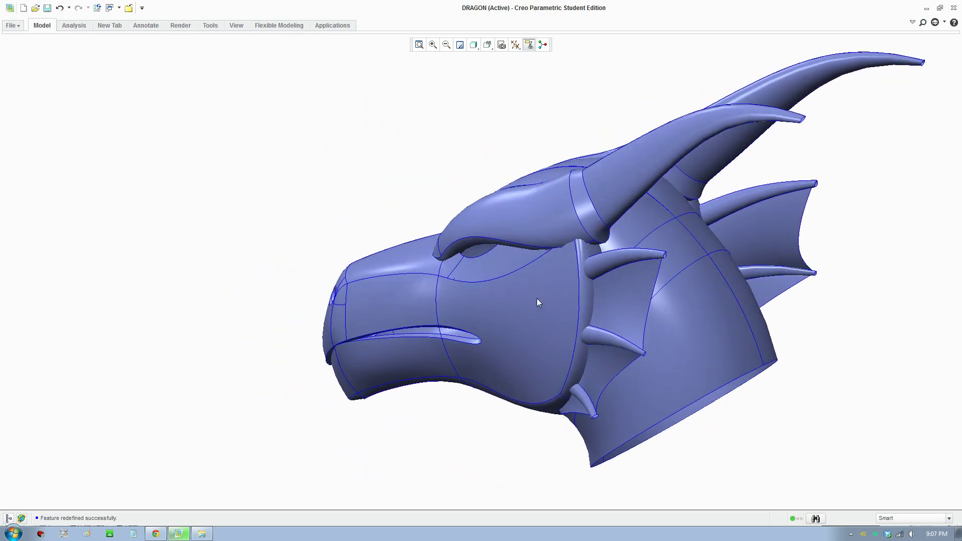
pyautogui.moveTo(500, 344)
pyautogui.mouseDown(button='middle')
pyautogui.moveTo(468, 337)
pyautogui.moveTo(453, 352)
pyautogui.moveTo(466, 326)
pyautogui.moveTo(592, 306)
pyautogui.moveTo(489, 347)
pyautogui.moveTo(553, 306)
pyautogui.moveTo(531, 335)
pyautogui.moveTo(539, 318)
pyautogui.moveTo(481, 326)
pyautogui.moveTo(449, 279)
pyautogui.moveTo(450, 264)
pyautogui.moveTo(456, 346)
pyautogui.moveTo(479, 332)
pyautogui.moveTo(522, 352)
pyautogui.moveTo(519, 336)
pyautogui.moveTo(552, 333)
pyautogui.moveTo(552, 307)
pyautogui.moveTo(568, 315)
pyautogui.moveTo(542, 317)
pyautogui.moveTo(534, 356)
pyautogui.moveTo(467, 329)
pyautogui.moveTo(488, 262)
pyautogui.moveTo(473, 325)
pyautogui.mouseUp(button='middle')
pyautogui.scroll(2, 542, 316)
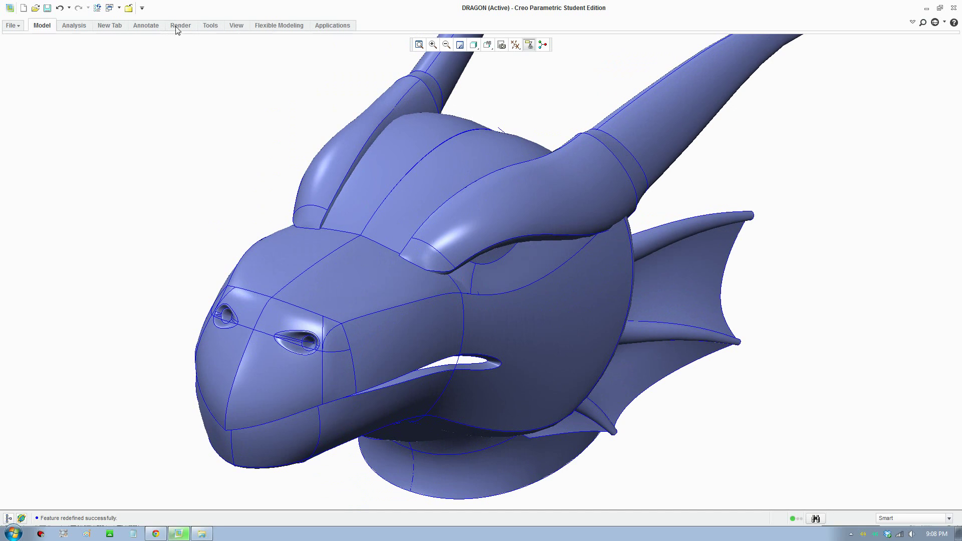
# Restore the previous view orientation and orbit the dragon head to a new angle.
pyautogui.click(235, 25)
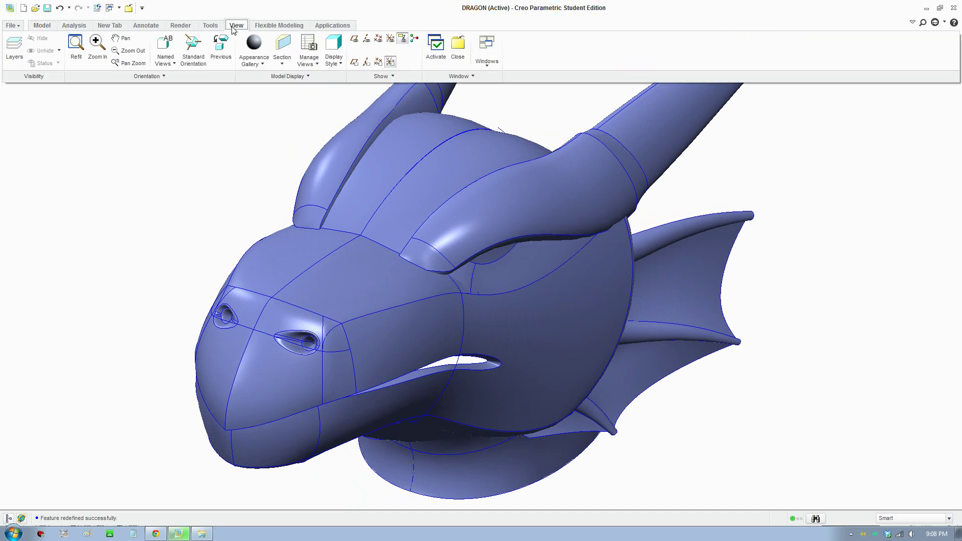
pyautogui.click(227, 59)
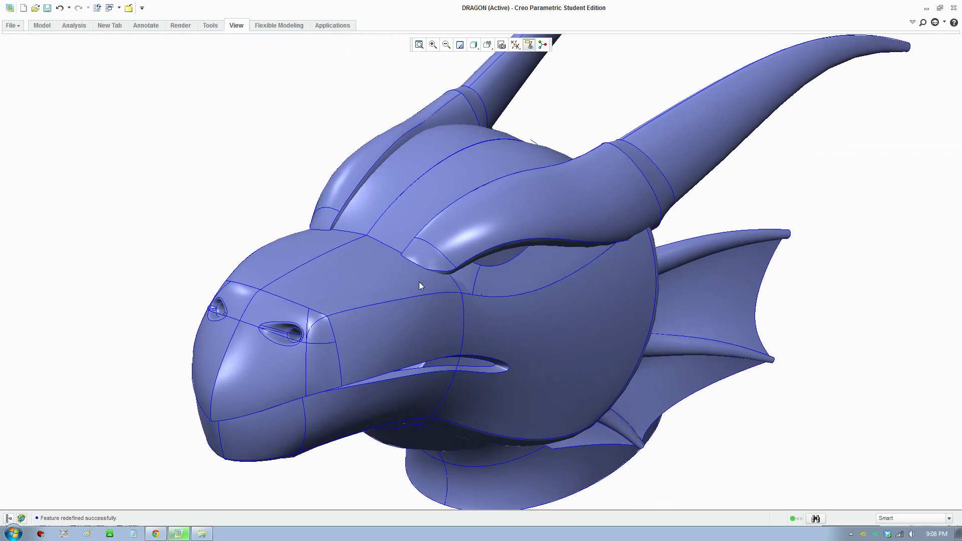
pyautogui.scroll(-3, 419, 286)
pyautogui.moveTo(473, 292)
pyautogui.mouseDown(button='middle')
pyautogui.moveTo(499, 305)
pyautogui.moveTo(502, 297)
pyautogui.moveTo(470, 323)
pyautogui.moveTo(451, 307)
pyautogui.moveTo(509, 300)
pyautogui.moveTo(457, 330)
pyautogui.moveTo(490, 320)
pyautogui.moveTo(445, 316)
pyautogui.moveTo(491, 314)
pyautogui.mouseUp(button='middle')
pyautogui.scroll(3, 506, 298)
# Zoom in and turn the head toward a side view.
pyautogui.scroll(-3, 491, 280)
pyautogui.scroll(-1, 495, 318)
pyautogui.scroll(3, 489, 320)
pyautogui.moveTo(479, 235); pyautogui.dragTo(444, 229, button='middle')
pyautogui.scroll(4, 411, 270)
pyautogui.moveTo(385, 277); pyautogui.dragTo(485, 263, button='middle')
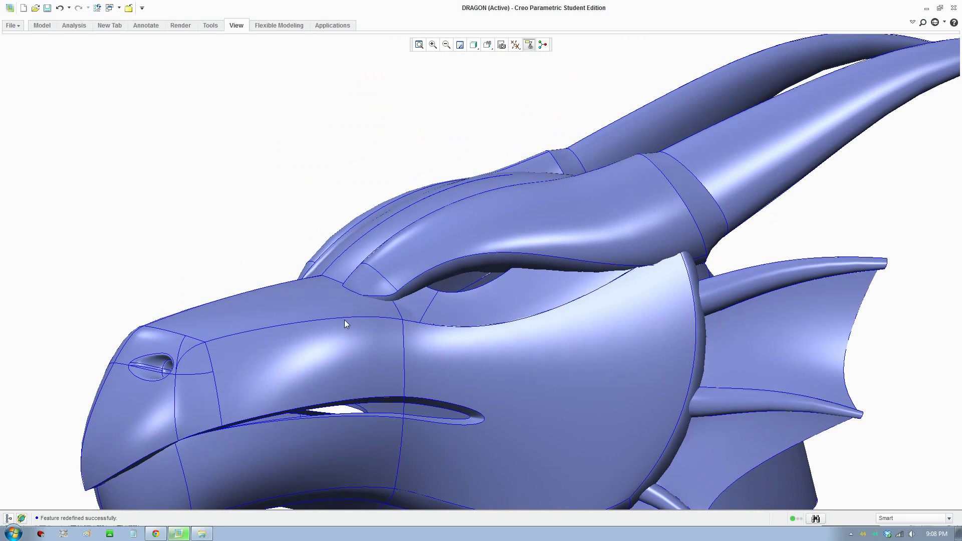
# Orbit slightly and zoom to inspect the brow, eye ridges and mouth slit.
pyautogui.scroll(-2, 458, 323)
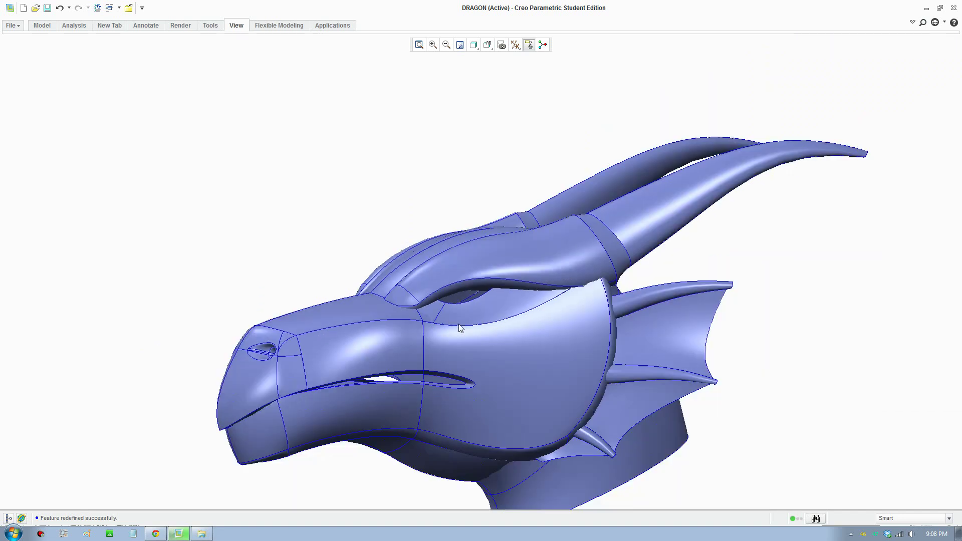
pyautogui.scroll(-2, 453, 331)
pyautogui.moveTo(452, 332)
pyautogui.mouseDown(button='middle')
pyautogui.moveTo(434, 344)
pyautogui.moveTo(449, 352)
pyautogui.mouseUp(button='middle')
pyautogui.scroll(5, 440, 340)
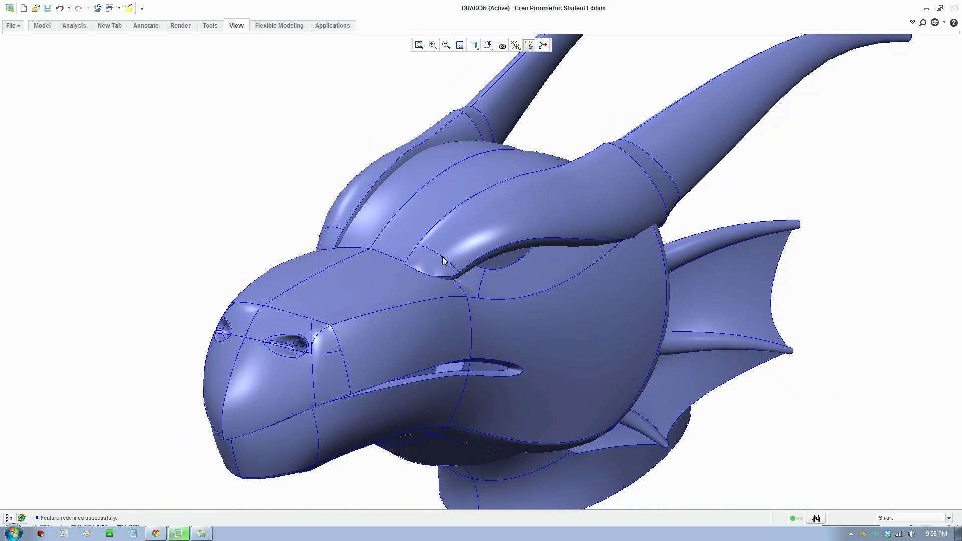
pyautogui.scroll(-1, 497, 343)
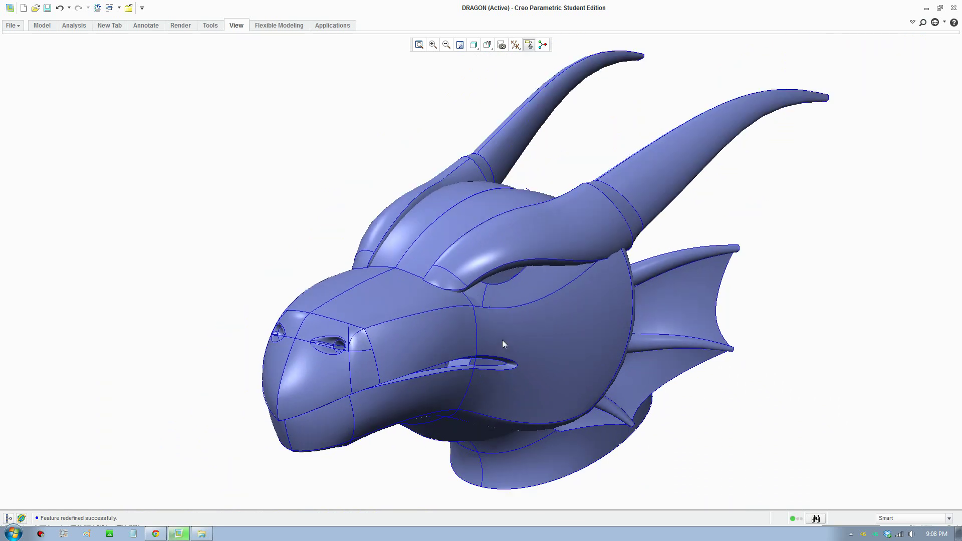
pyautogui.scroll(2, 506, 369)
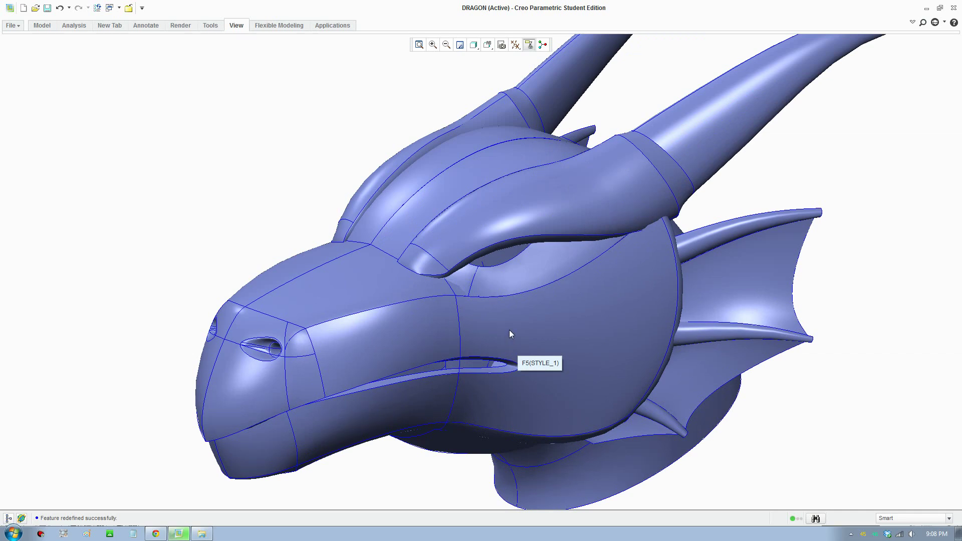
pyautogui.scroll(-1, 510, 334)
pyautogui.scroll(2, 510, 333)
# Orbit the head to face the viewer, then to a left three-quarter view.
pyautogui.scroll(-3, 510, 333)
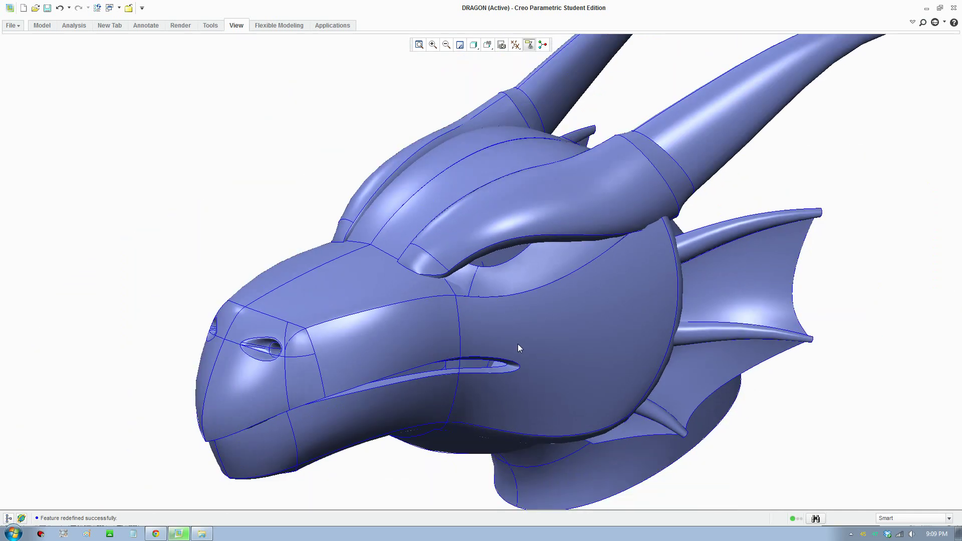
pyautogui.moveTo(518, 343)
pyautogui.mouseDown(button='middle')
pyautogui.moveTo(536, 336)
pyautogui.moveTo(380, 332)
pyautogui.moveTo(416, 329)
pyautogui.moveTo(447, 333)
pyautogui.moveTo(345, 337)
pyautogui.mouseUp(button='middle')
pyautogui.scroll(2, 539, 337)
pyautogui.keyDown('shift'); pyautogui.moveTo(412, 337); pyautogui.dragTo(551, 364, button='middle'); pyautogui.keyUp('shift')
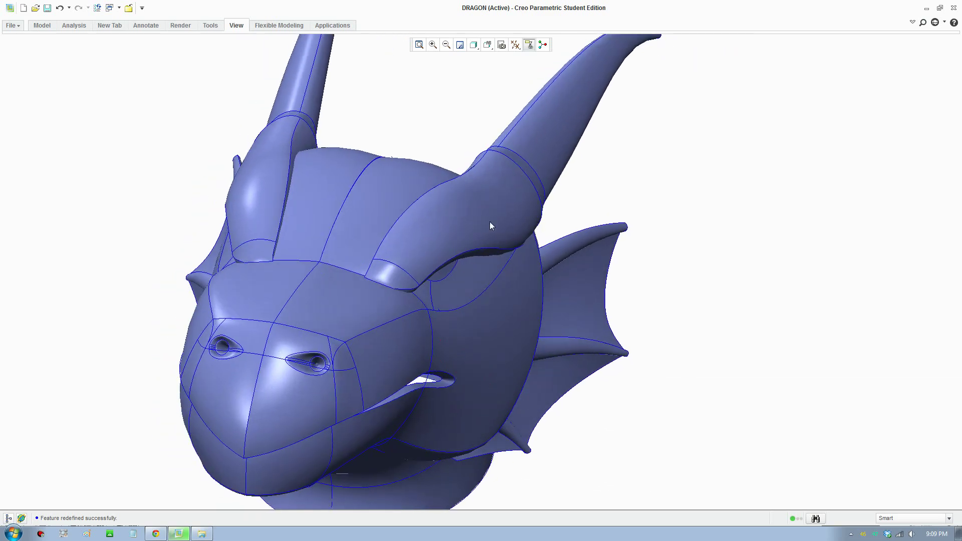
pyautogui.moveTo(496, 224); pyautogui.dragTo(462, 222, button='middle')
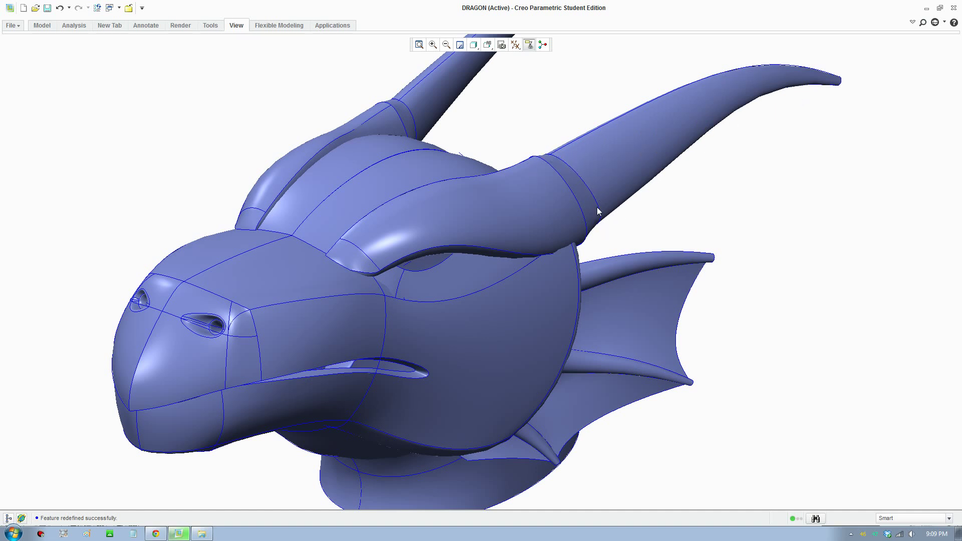
# Spin the head to a three-quarter view and a tilted front view, zooming in and out.
pyautogui.moveTo(582, 310)
pyautogui.mouseDown(button='middle')
pyautogui.moveTo(519, 341)
pyautogui.moveTo(523, 329)
pyautogui.moveTo(545, 328)
pyautogui.moveTo(511, 318)
pyautogui.moveTo(498, 344)
pyautogui.mouseUp(button='middle')
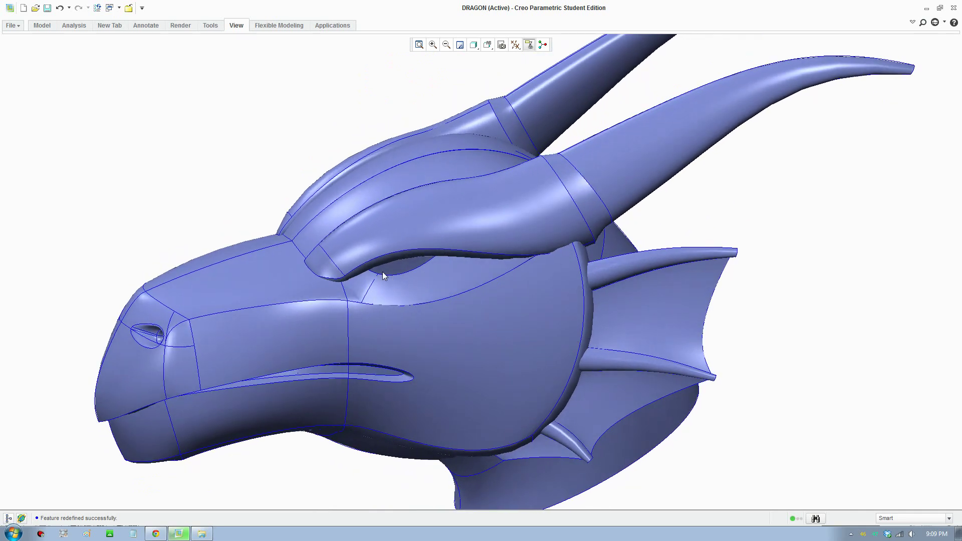
pyautogui.moveTo(455, 292)
pyautogui.mouseDown(button='middle')
pyautogui.moveTo(493, 299)
pyautogui.moveTo(524, 382)
pyautogui.moveTo(515, 402)
pyautogui.moveTo(474, 388)
pyautogui.moveTo(482, 307)
pyautogui.moveTo(516, 270)
pyautogui.moveTo(418, 304)
pyautogui.moveTo(429, 310)
pyautogui.moveTo(436, 282)
pyautogui.moveTo(482, 282)
pyautogui.moveTo(444, 331)
pyautogui.mouseUp(button='middle')
pyautogui.scroll(-1, 429, 313)
pyautogui.scroll(5, 425, 315)
pyautogui.scroll(-3, 401, 356)
pyautogui.scroll(3, 401, 356)
pyautogui.moveTo(401, 356)
pyautogui.mouseDown(button='middle')
pyautogui.moveTo(392, 328)
pyautogui.moveTo(313, 319)
pyautogui.mouseUp(button='middle')
pyautogui.scroll(3, 392, 327)
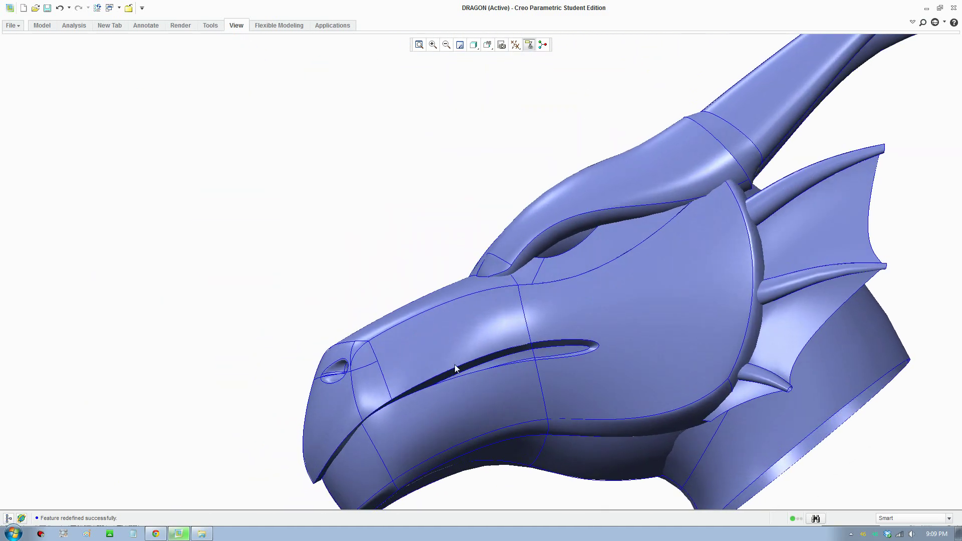
pyautogui.scroll(-2, 406, 333)
# Rotate the head through front three-quarter views and back toward a side view.
pyautogui.moveTo(406, 333)
pyautogui.mouseDown(button='middle')
pyautogui.moveTo(561, 260)
pyautogui.moveTo(495, 268)
pyautogui.moveTo(459, 232)
pyautogui.moveTo(465, 285)
pyautogui.moveTo(480, 281)
pyautogui.mouseUp(button='middle')
pyautogui.scroll(2, 479, 284)
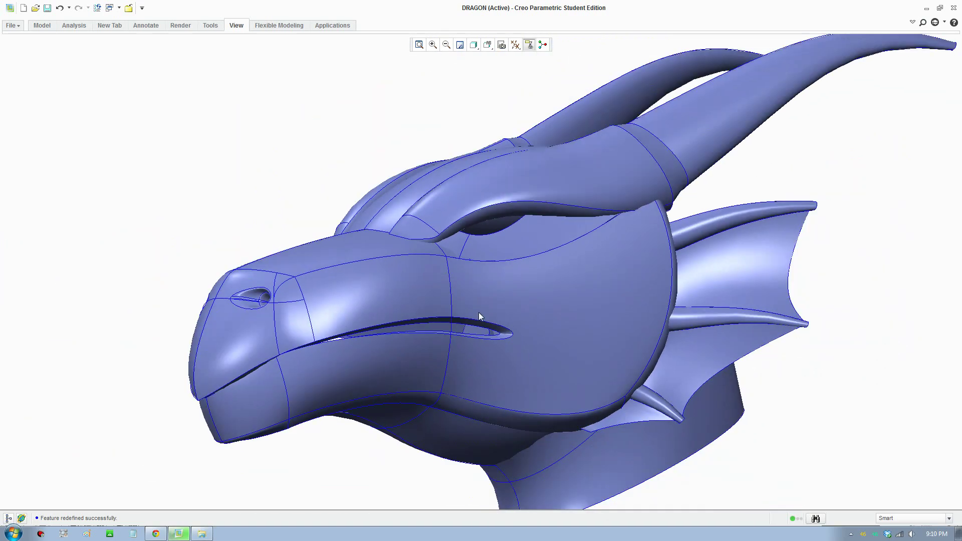
pyautogui.scroll(2, 478, 339)
pyautogui.scroll(-2, 471, 336)
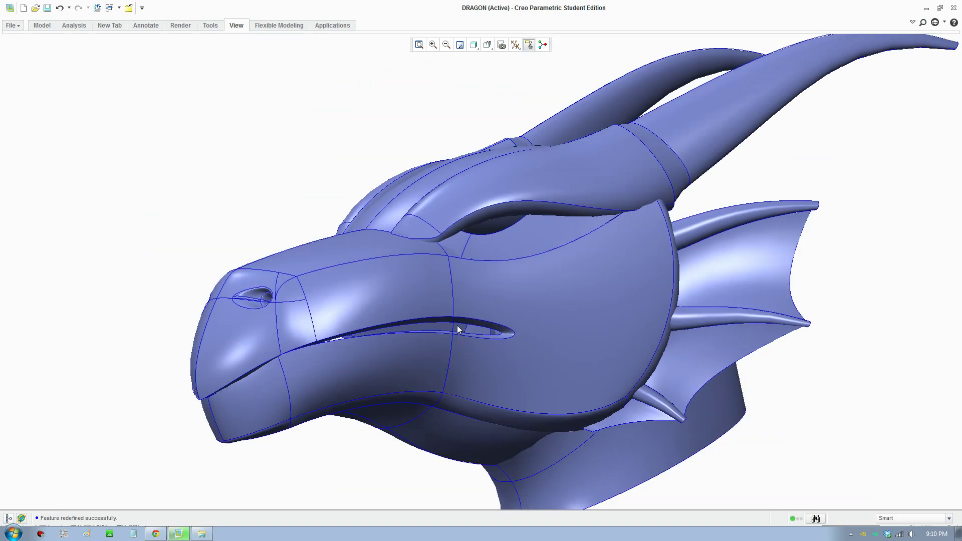
pyautogui.scroll(-3, 470, 305)
pyautogui.moveTo(471, 305); pyautogui.dragTo(614, 293, button='middle')
pyautogui.moveTo(343, 375); pyautogui.dragTo(446, 354, button='middle')
pyautogui.moveTo(302, 357); pyautogui.dragTo(548, 341, button='middle')
pyautogui.scroll(5, 476, 383)
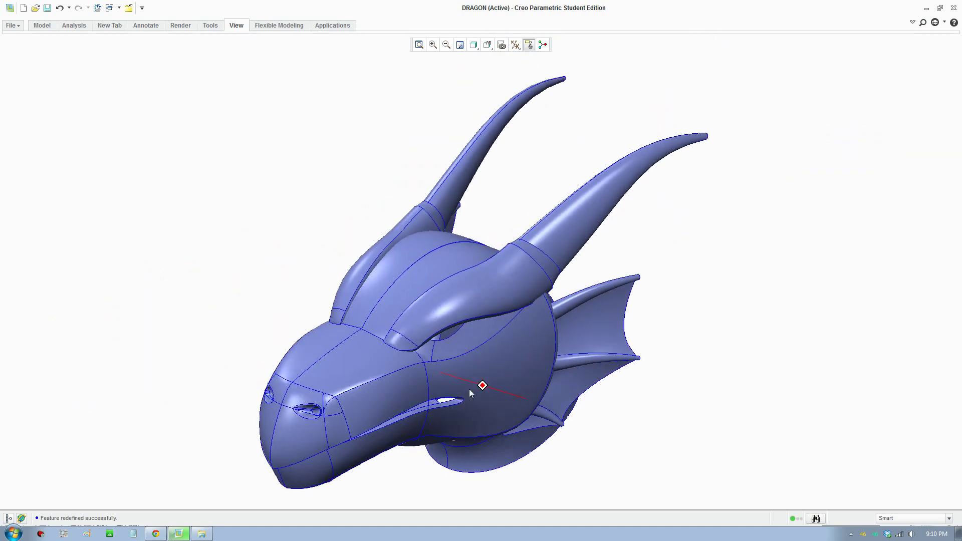
pyautogui.moveTo(513, 334)
pyautogui.mouseDown(button='middle')
pyautogui.moveTo(498, 307)
pyautogui.moveTo(476, 318)
pyautogui.moveTo(498, 337)
pyautogui.moveTo(541, 337)
pyautogui.moveTo(464, 346)
pyautogui.moveTo(452, 354)
pyautogui.moveTo(457, 370)
pyautogui.moveTo(411, 285)
pyautogui.moveTo(280, 210)
pyautogui.moveTo(242, 128)
pyautogui.moveTo(288, 153)
pyautogui.moveTo(271, 174)
pyautogui.moveTo(277, 149)
pyautogui.moveTo(314, 230)
pyautogui.mouseUp(button='middle')
pyautogui.scroll(3, 518, 336)
# Zoom and tilt the dragon head to show its front and top.
pyautogui.scroll(-1, 582, 389)
pyautogui.scroll(2, 582, 389)
pyautogui.scroll(-4, 582, 389)
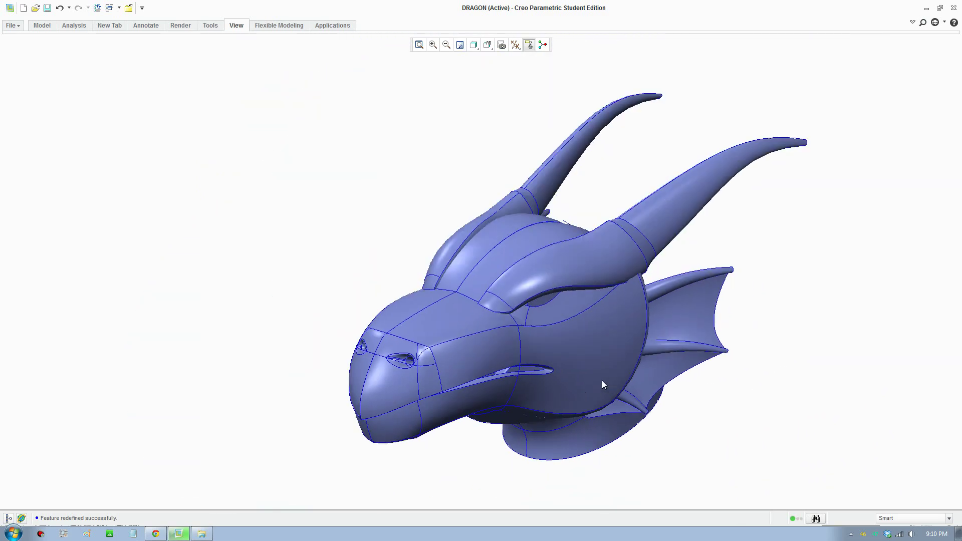
pyautogui.scroll(2, 593, 383)
pyautogui.moveTo(593, 383)
pyautogui.mouseDown(button='middle')
pyautogui.moveTo(599, 365)
pyautogui.moveTo(655, 371)
pyautogui.moveTo(535, 380)
pyautogui.mouseUp(button='middle')
pyautogui.scroll(2, 657, 275)
pyautogui.moveTo(657, 275)
pyautogui.mouseDown(button='middle')
pyautogui.moveTo(607, 290)
pyautogui.moveTo(717, 298)
pyautogui.moveTo(680, 319)
pyautogui.moveTo(700, 292)
pyautogui.moveTo(726, 285)
pyautogui.moveTo(734, 299)
pyautogui.moveTo(709, 332)
pyautogui.moveTo(665, 329)
pyautogui.moveTo(671, 343)
pyautogui.mouseUp(button='middle')
# Orbit between a side-on view and a near-front view of the head.
pyautogui.scroll(3, 713, 323)
pyautogui.scroll(-3, 713, 323)
pyautogui.scroll(2, 669, 338)
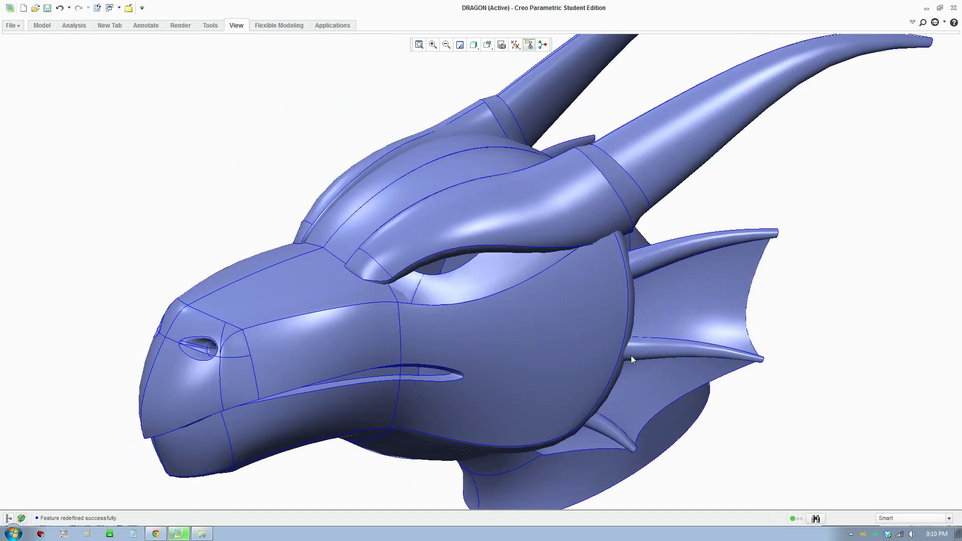
pyautogui.moveTo(609, 386)
pyautogui.mouseDown(button='middle')
pyautogui.moveTo(551, 379)
pyautogui.moveTo(531, 358)
pyautogui.moveTo(512, 378)
pyautogui.moveTo(682, 347)
pyautogui.moveTo(633, 356)
pyautogui.moveTo(563, 399)
pyautogui.moveTo(570, 407)
pyautogui.mouseUp(button='middle')
pyautogui.scroll(-3, 624, 363)
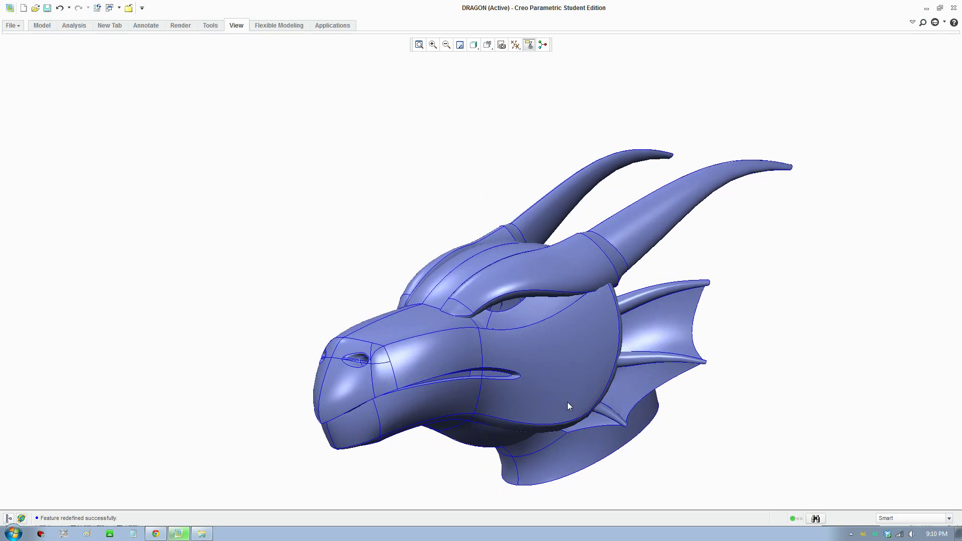
pyautogui.moveTo(556, 403)
pyautogui.mouseDown(button='middle')
pyautogui.moveTo(509, 413)
pyautogui.moveTo(521, 418)
pyautogui.moveTo(571, 394)
pyautogui.moveTo(508, 395)
pyautogui.moveTo(513, 413)
pyautogui.moveTo(543, 427)
pyautogui.moveTo(501, 389)
pyautogui.moveTo(429, 395)
pyautogui.moveTo(595, 379)
pyautogui.mouseUp(button='middle')
pyautogui.scroll(3, 551, 401)
pyautogui.scroll(-3, 519, 416)
pyautogui.scroll(2, 551, 399)
# Orbit to a left side view, then a higher front-left view of cheek plate and fins.
pyautogui.scroll(-3, 559, 392)
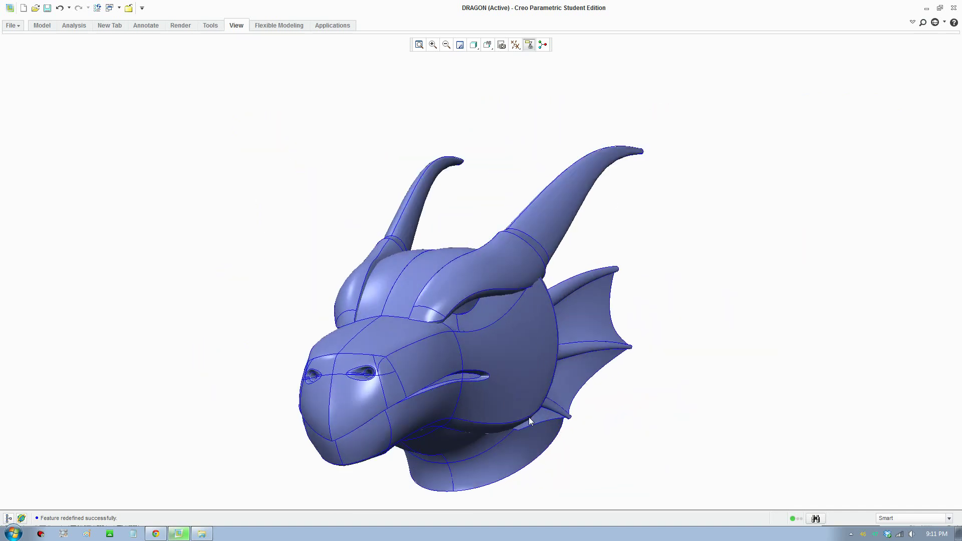
pyautogui.moveTo(527, 417)
pyautogui.mouseDown(button='middle')
pyautogui.moveTo(490, 407)
pyautogui.moveTo(446, 429)
pyautogui.moveTo(485, 421)
pyautogui.moveTo(446, 429)
pyautogui.mouseUp(button='middle')
pyautogui.moveTo(542, 362)
pyautogui.mouseDown(button='middle')
pyautogui.moveTo(509, 376)
pyautogui.moveTo(576, 337)
pyautogui.moveTo(645, 332)
pyautogui.moveTo(662, 344)
pyautogui.mouseUp(button='middle')
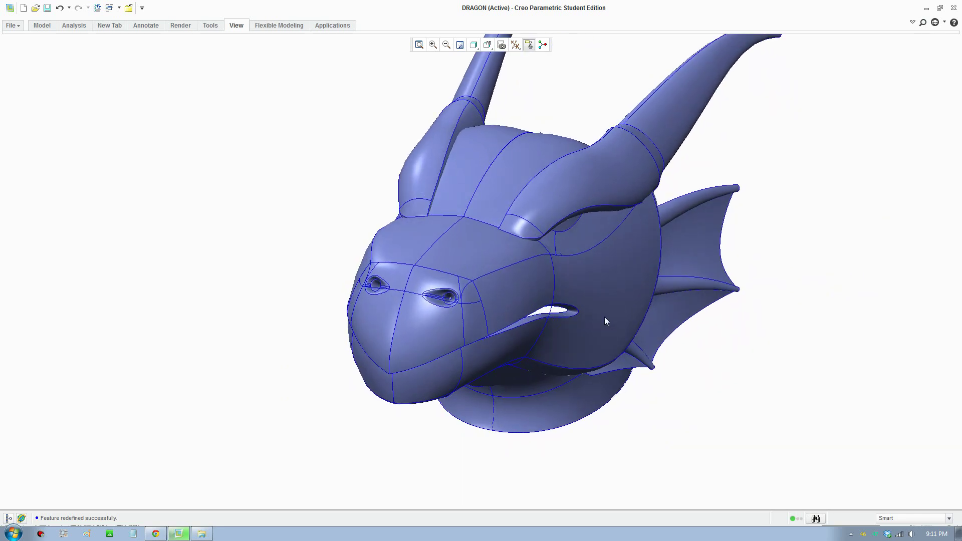
pyautogui.moveTo(604, 318)
pyautogui.mouseDown(button='middle')
pyautogui.moveTo(581, 361)
pyautogui.moveTo(587, 375)
pyautogui.moveTo(562, 372)
pyautogui.moveTo(616, 377)
pyautogui.moveTo(521, 377)
pyautogui.mouseUp(button='middle')
# Orbit between a frontal view, a left-side profile and a front three-quarter view.
pyautogui.scroll(3, 526, 373)
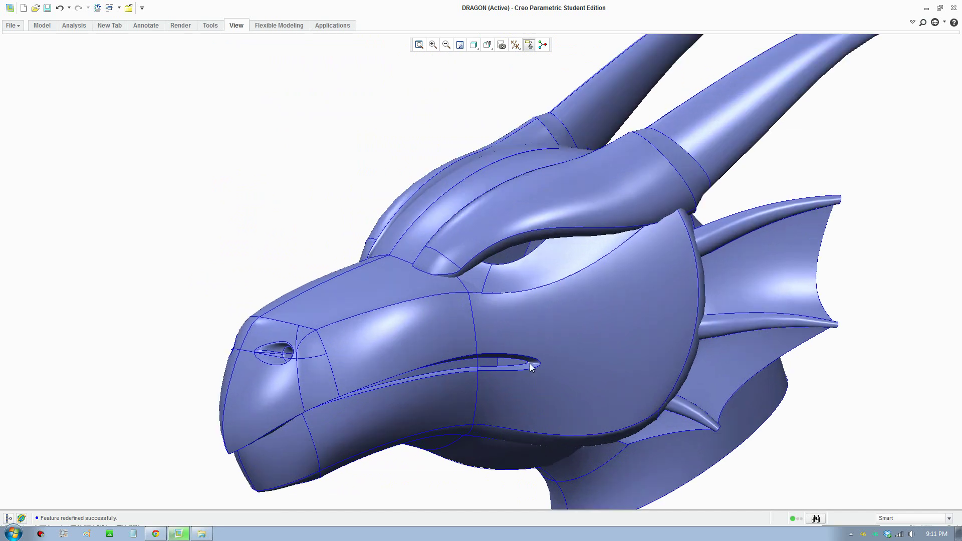
pyautogui.moveTo(549, 328); pyautogui.dragTo(590, 333, button='middle')
pyautogui.scroll(-1, 541, 347)
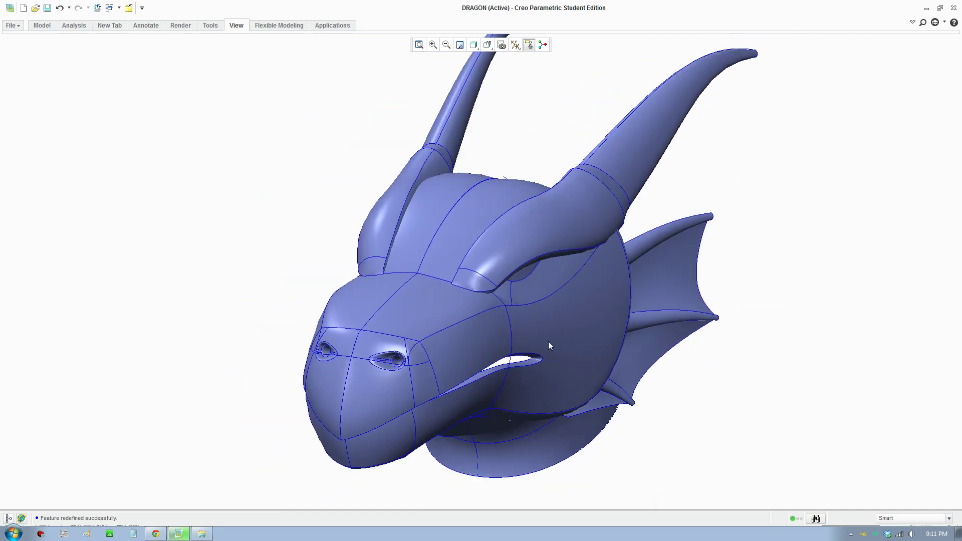
pyautogui.moveTo(548, 341)
pyautogui.mouseDown(button='middle')
pyautogui.moveTo(502, 324)
pyautogui.moveTo(510, 336)
pyautogui.mouseUp(button='middle')
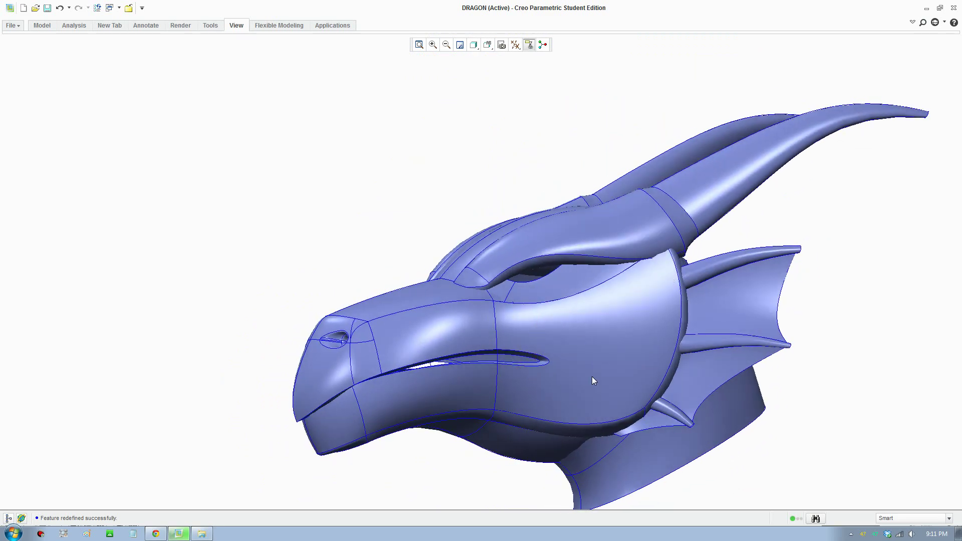
pyautogui.scroll(1, 591, 377)
pyautogui.scroll(-1, 591, 377)
pyautogui.moveTo(591, 377); pyautogui.dragTo(600, 351, button='middle')
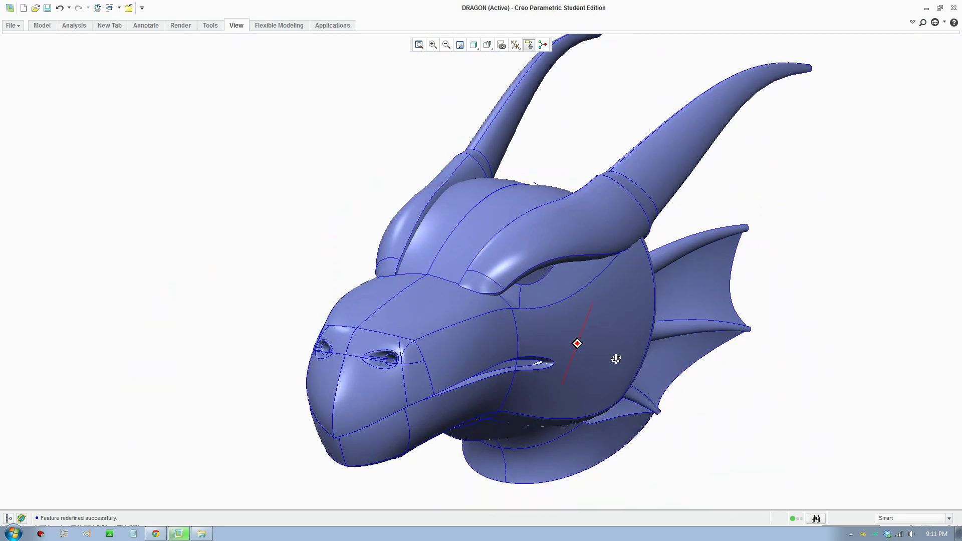
# Orbit to a side profile and tilt lower, zooming in on the brow and eye.
pyautogui.scroll(-3, 610, 230)
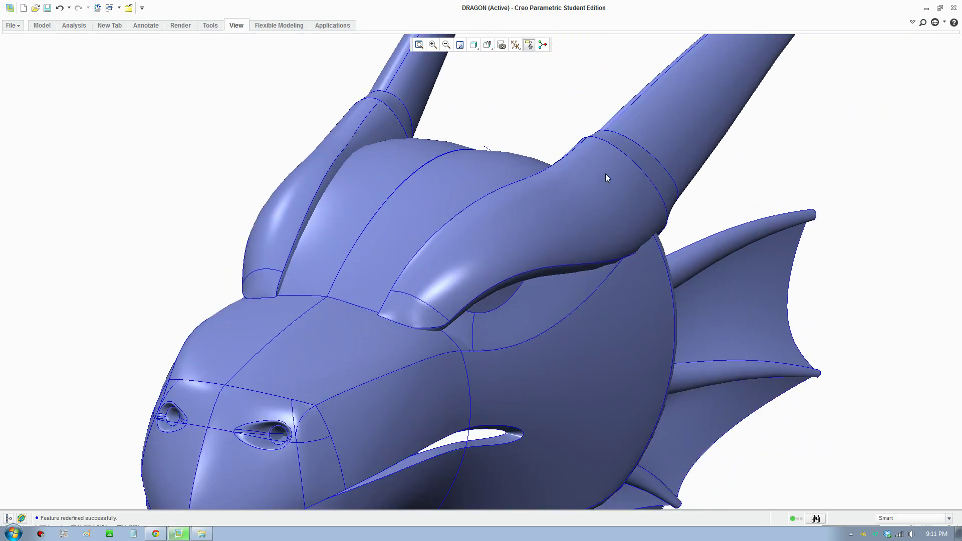
pyautogui.moveTo(514, 356)
pyautogui.mouseDown(button='middle')
pyautogui.moveTo(506, 374)
pyautogui.moveTo(480, 369)
pyautogui.moveTo(470, 239)
pyautogui.mouseUp(button='middle')
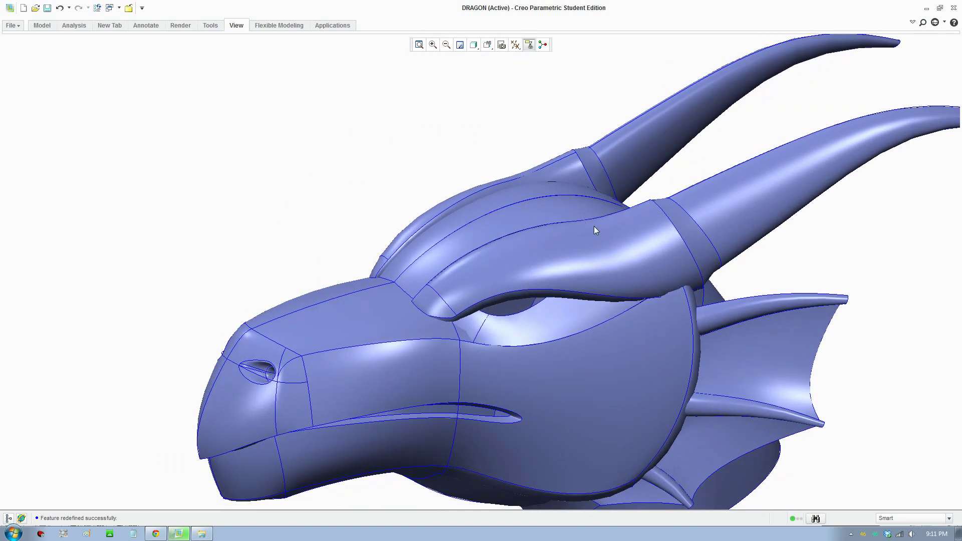
pyautogui.scroll(3, 606, 222)
pyautogui.scroll(-5, 617, 234)
pyautogui.scroll(4, 621, 286)
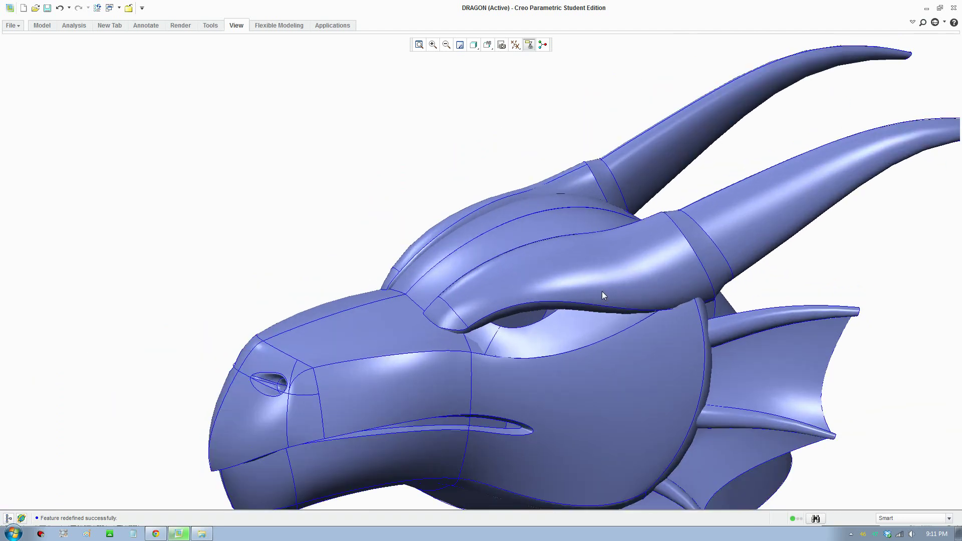
pyautogui.scroll(2, 540, 292)
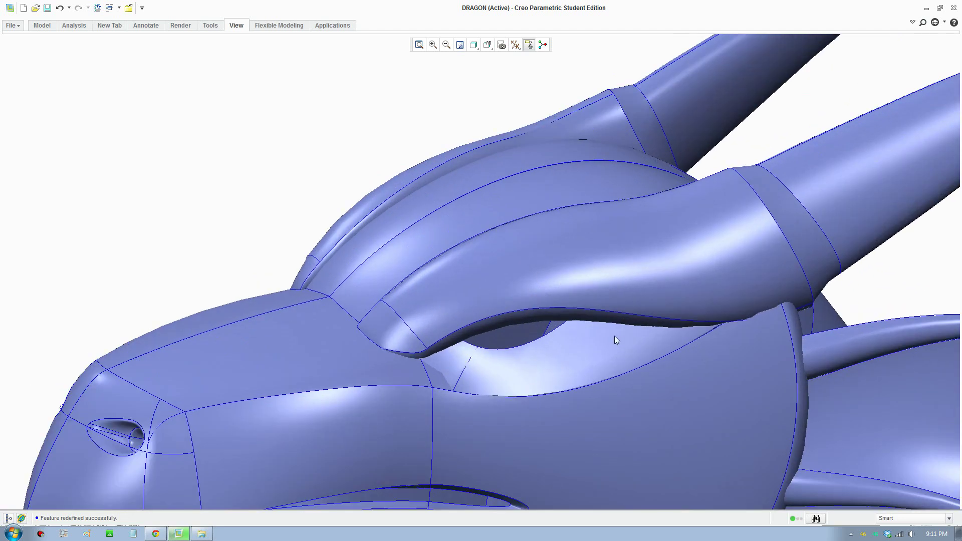
pyautogui.moveTo(612, 334)
pyautogui.mouseDown(button='middle')
pyautogui.moveTo(607, 317)
pyautogui.moveTo(502, 343)
pyautogui.mouseUp(button='middle')
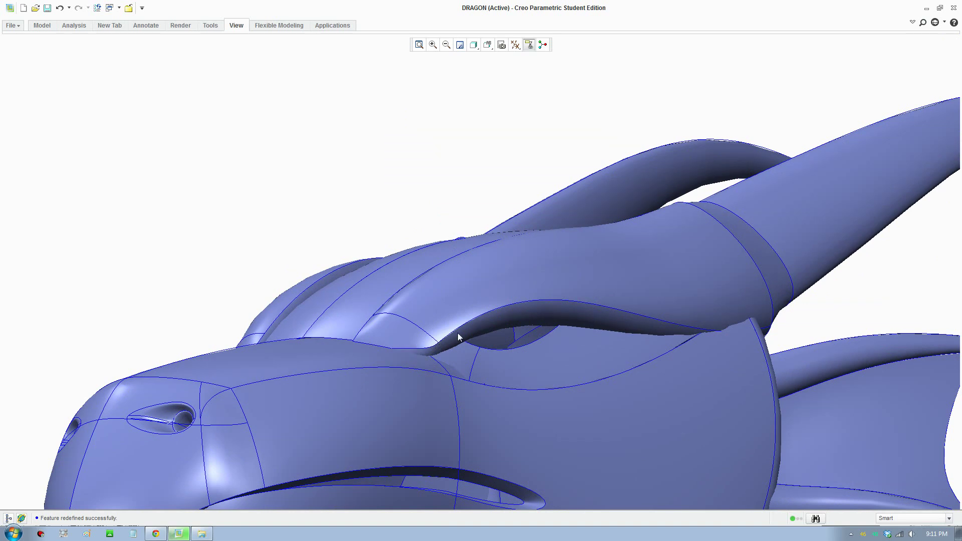
pyautogui.scroll(-1, 457, 335)
# Orbit over the top of the head and horns, then around the brow toward the jaw and fins.
pyautogui.moveTo(489, 322); pyautogui.dragTo(674, 273, button='middle')
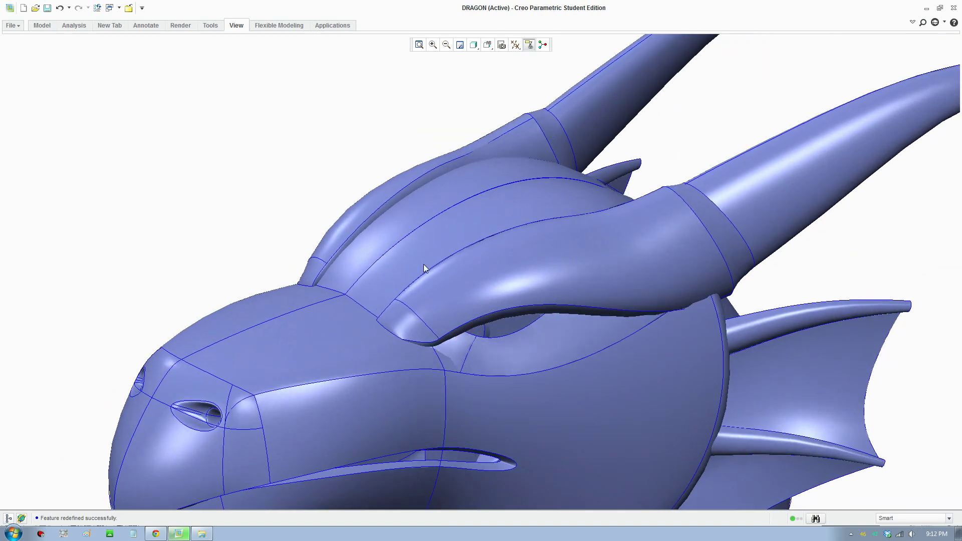
pyautogui.scroll(2, 423, 266)
pyautogui.scroll(-1, 425, 303)
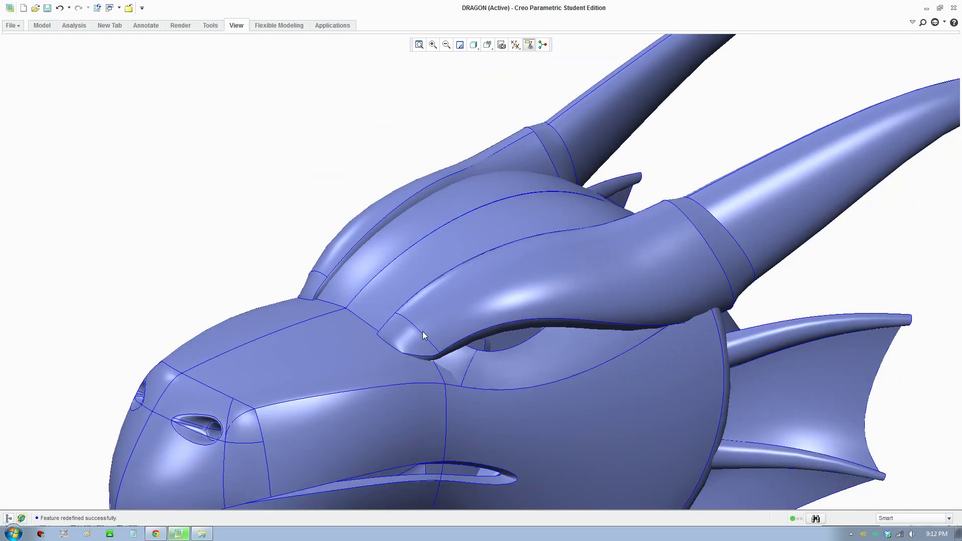
pyautogui.scroll(1, 453, 325)
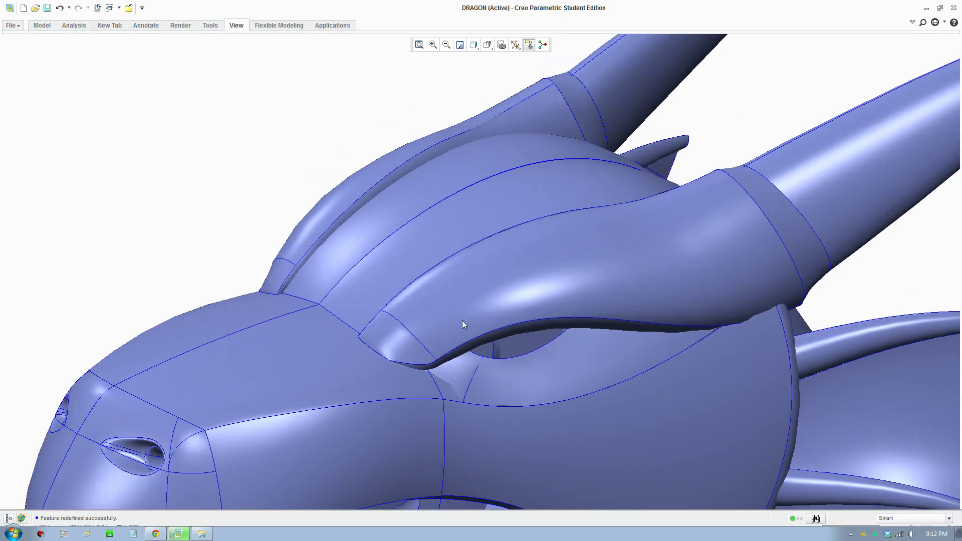
pyautogui.moveTo(469, 314); pyautogui.dragTo(422, 341, button='middle')
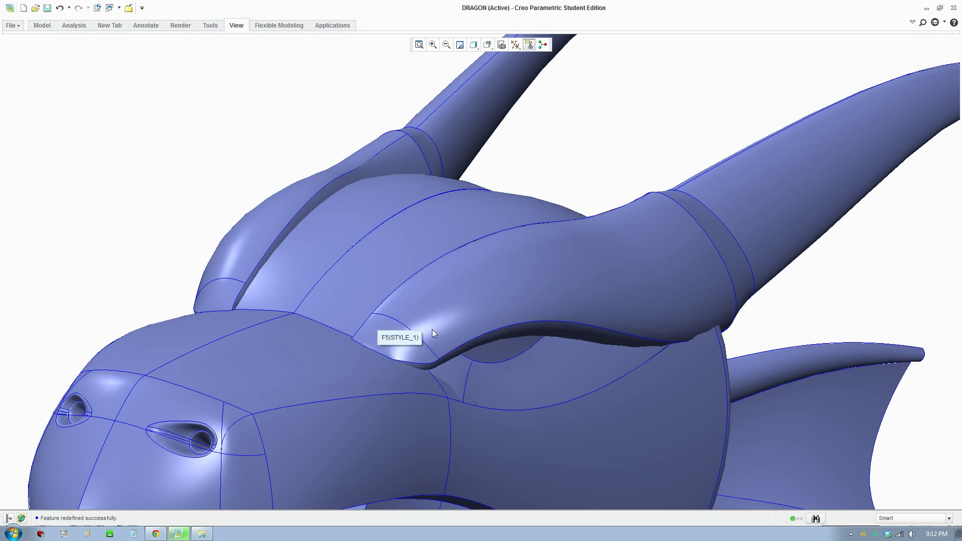
pyautogui.scroll(-1, 456, 335)
pyautogui.scroll(1, 456, 335)
pyautogui.scroll(-1, 468, 339)
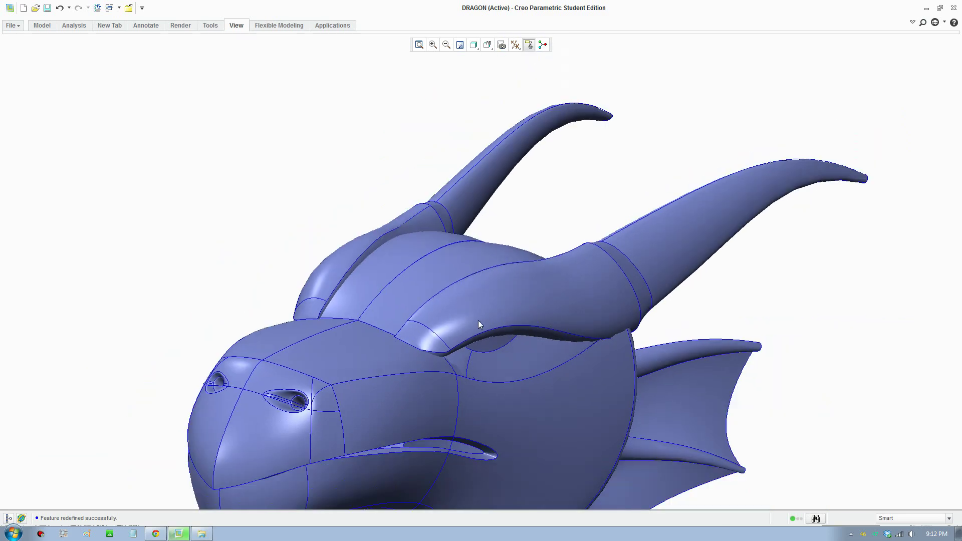
pyautogui.moveTo(477, 320); pyautogui.dragTo(478, 253, button='middle')
pyautogui.scroll(-1, 686, 265)
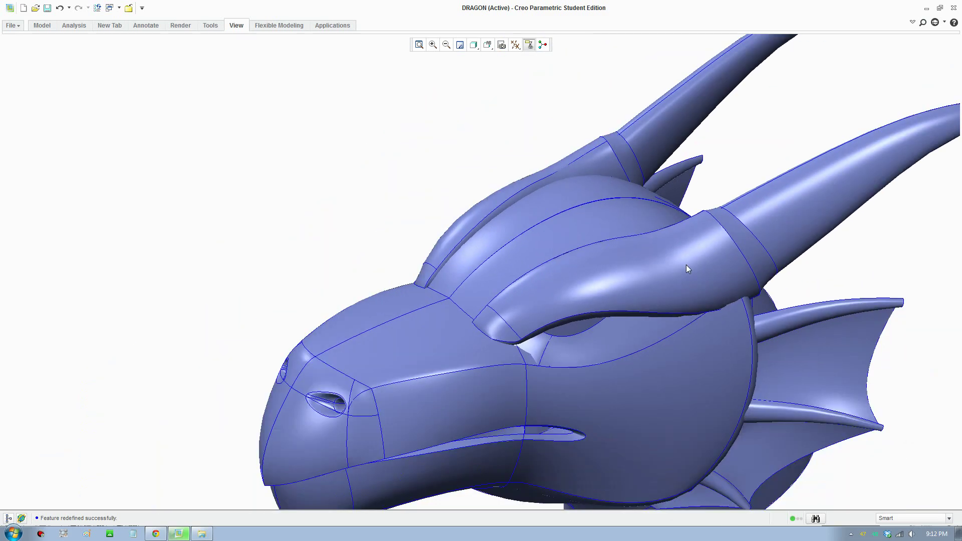
pyautogui.keyDown('shift'); pyautogui.moveTo(627, 305); pyautogui.dragTo(613, 426, button='middle'); pyautogui.keyUp('shift')
# Select the surface quilt, clear the selection, and orbit to a more frontal view.
pyautogui.click(471, 411)
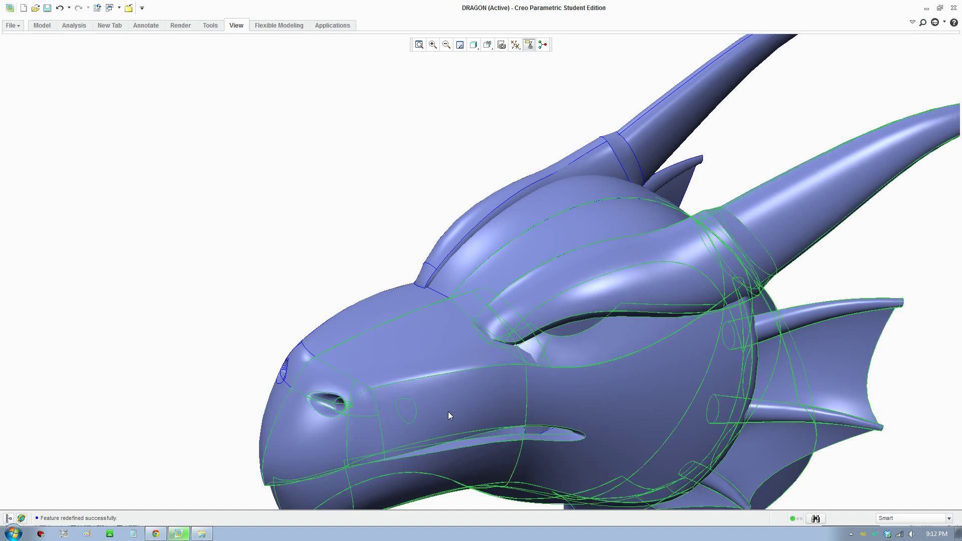
pyautogui.scroll(-1, 446, 420)
pyautogui.click(296, 312)
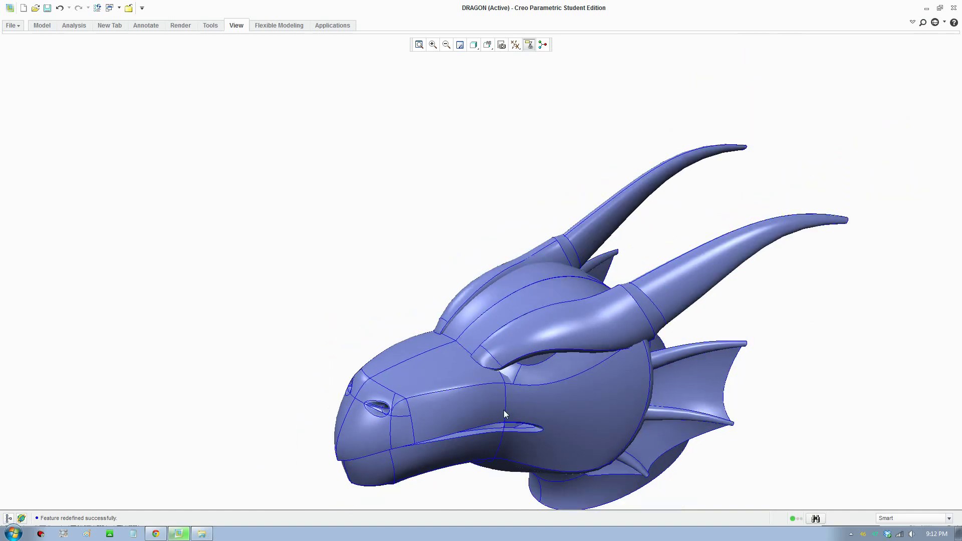
pyautogui.moveTo(300, 316); pyautogui.dragTo(562, 406, button='middle')
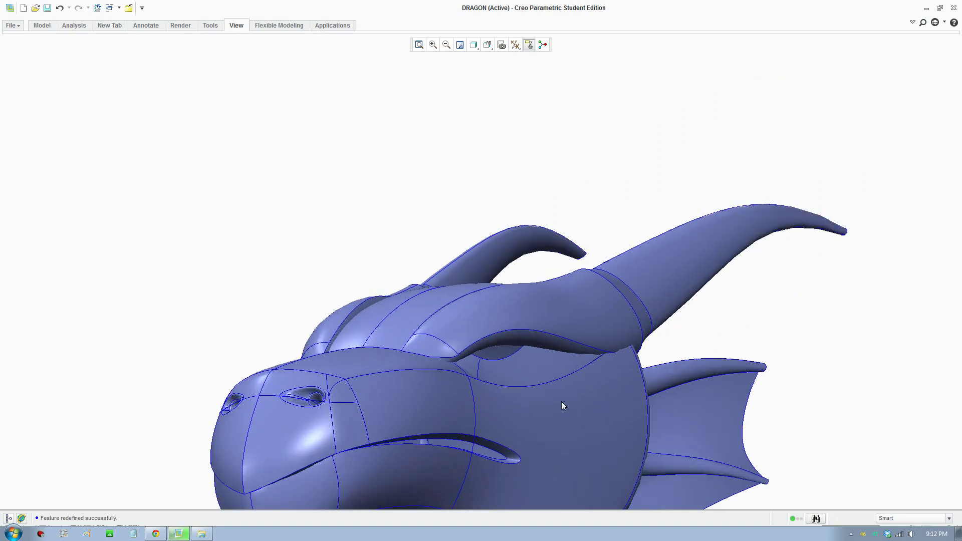
pyautogui.scroll(2, 551, 408)
# Orbit to view the dragon head from below, zooming in and out.
pyautogui.moveTo(532, 373)
pyautogui.mouseDown(button='middle')
pyautogui.moveTo(505, 374)
pyautogui.moveTo(496, 343)
pyautogui.moveTo(474, 326)
pyautogui.moveTo(474, 294)
pyautogui.moveTo(494, 260)
pyautogui.moveTo(518, 384)
pyautogui.moveTo(531, 365)
pyautogui.moveTo(497, 360)
pyautogui.moveTo(505, 382)
pyautogui.moveTo(509, 368)
pyautogui.moveTo(486, 378)
pyautogui.mouseUp(button='middle')
pyautogui.scroll(-1, 517, 381)
pyautogui.scroll(3, 531, 376)
pyautogui.scroll(-4, 556, 356)
pyautogui.scroll(2, 563, 360)
# Orbit through a side view to a front view looking down from above.
pyautogui.moveTo(562, 355)
pyautogui.mouseDown(button='middle')
pyautogui.moveTo(571, 331)
pyautogui.moveTo(511, 369)
pyautogui.moveTo(527, 349)
pyautogui.moveTo(598, 346)
pyautogui.moveTo(579, 382)
pyautogui.moveTo(566, 362)
pyautogui.moveTo(503, 365)
pyautogui.moveTo(543, 354)
pyautogui.moveTo(497, 375)
pyautogui.moveTo(473, 343)
pyautogui.moveTo(539, 329)
pyautogui.moveTo(554, 335)
pyautogui.moveTo(498, 350)
pyautogui.moveTo(518, 359)
pyautogui.moveTo(427, 350)
pyautogui.moveTo(531, 370)
pyautogui.moveTo(474, 363)
pyautogui.mouseUp(button='middle')
pyautogui.scroll(3, 599, 346)
pyautogui.scroll(-4, 597, 351)
pyautogui.scroll(2, 592, 381)
pyautogui.scroll(-2, 555, 335)
pyautogui.moveTo(581, 382)
pyautogui.mouseDown(button='middle')
pyautogui.moveTo(515, 383)
pyautogui.moveTo(523, 376)
pyautogui.moveTo(481, 389)
pyautogui.moveTo(506, 399)
pyautogui.moveTo(585, 364)
pyautogui.moveTo(493, 408)
pyautogui.moveTo(440, 364)
pyautogui.moveTo(435, 388)
pyautogui.moveTo(451, 383)
pyautogui.moveTo(455, 356)
pyautogui.moveTo(484, 359)
pyautogui.mouseUp(button='middle')
# Orbit from the front to a three-quarter side view and zoom around it.
pyautogui.scroll(3, 519, 403)
pyautogui.moveTo(518, 403)
pyautogui.mouseDown(button='middle')
pyautogui.moveTo(498, 398)
pyautogui.moveTo(509, 417)
pyautogui.moveTo(461, 365)
pyautogui.moveTo(491, 388)
pyautogui.moveTo(386, 401)
pyautogui.mouseUp(button='middle')
pyautogui.scroll(-4, 490, 388)
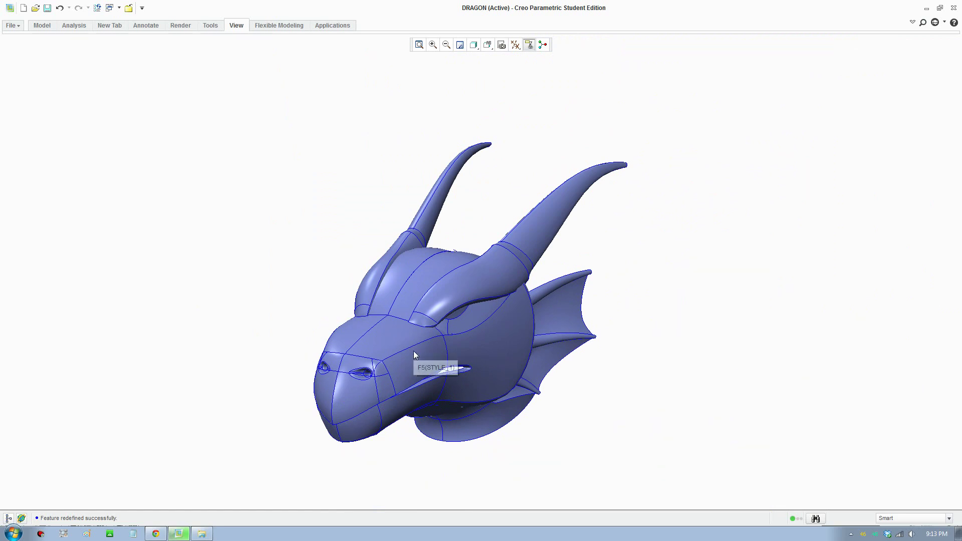
pyautogui.scroll(2, 414, 352)
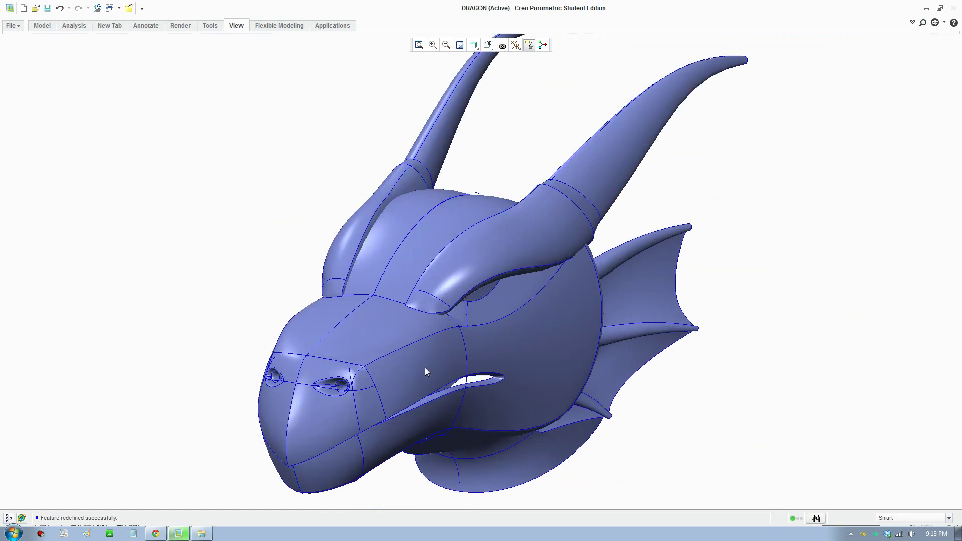
pyautogui.scroll(-2, 425, 371)
pyautogui.scroll(1, 426, 371)
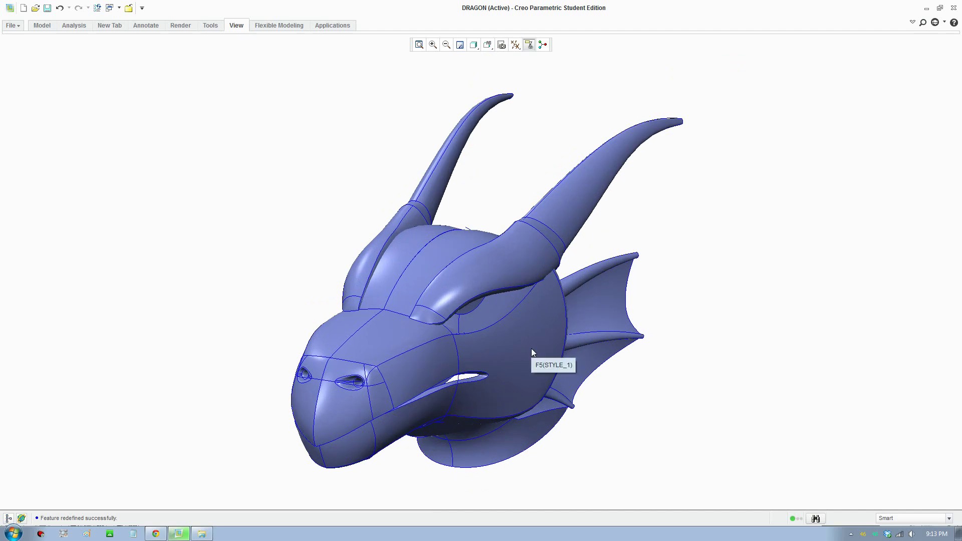
pyautogui.scroll(3, 527, 359)
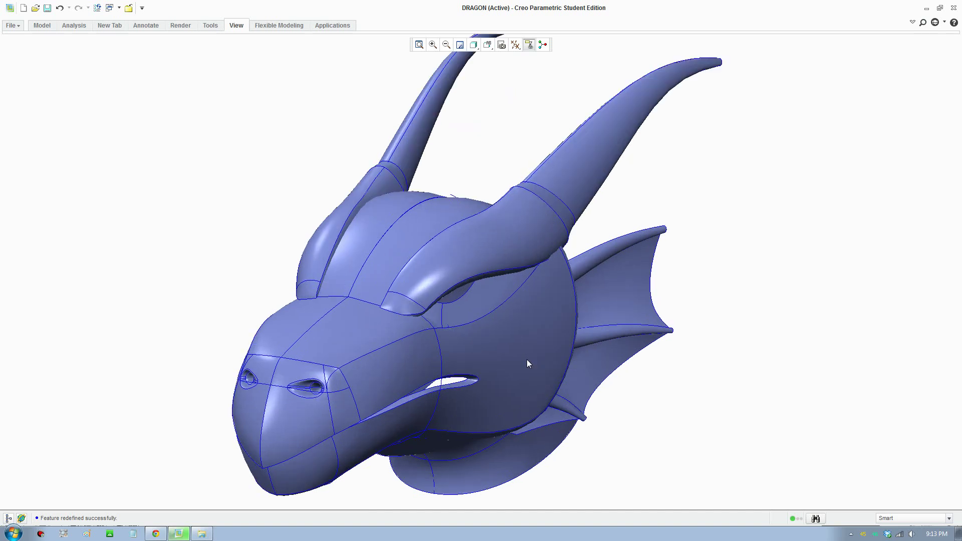
# Turn the head side-on, then back to a zoomed-out front-left view.
pyautogui.moveTo(517, 382)
pyautogui.mouseDown(button='middle')
pyautogui.moveTo(481, 382)
pyautogui.moveTo(483, 410)
pyautogui.mouseUp(button='middle')
pyautogui.scroll(-3, 487, 412)
pyautogui.scroll(3, 429, 354)
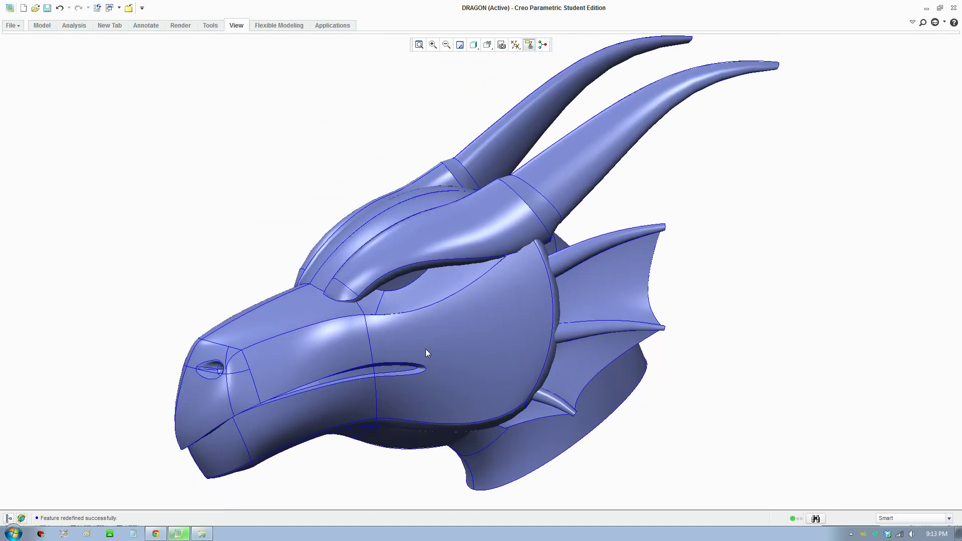
pyautogui.moveTo(518, 356)
pyautogui.mouseDown(button='middle')
pyautogui.moveTo(448, 356)
pyautogui.moveTo(554, 350)
pyautogui.mouseUp(button='middle')
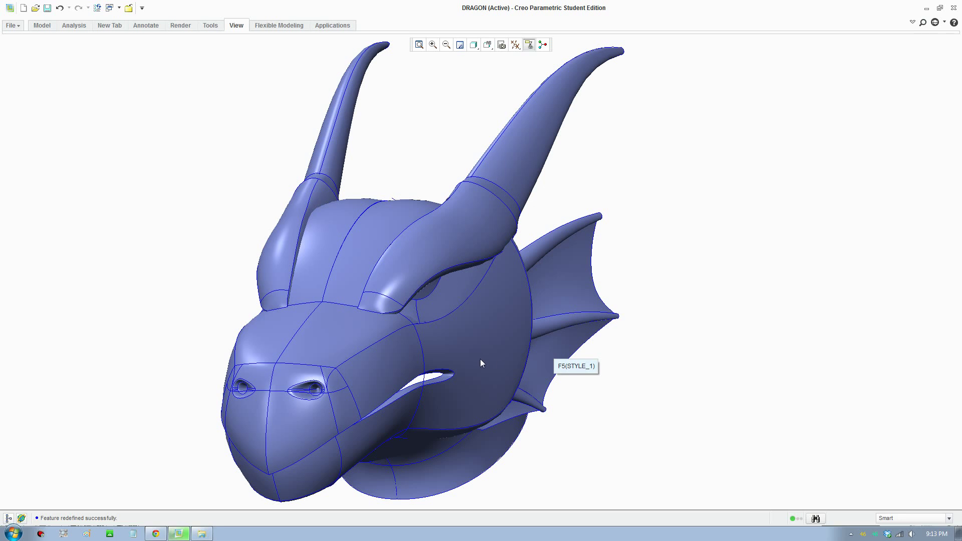
pyautogui.scroll(3, 482, 363)
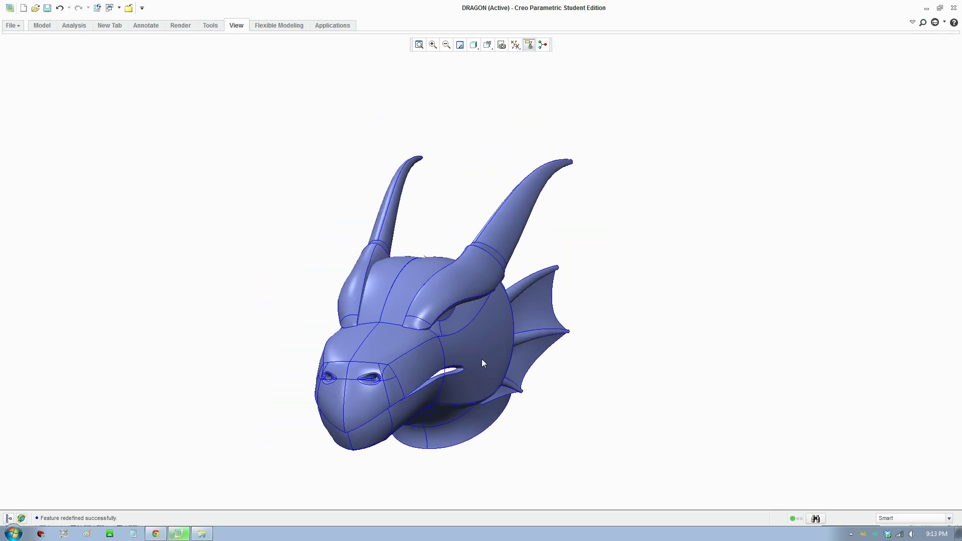
pyautogui.moveTo(454, 354); pyautogui.dragTo(494, 357, button='middle')
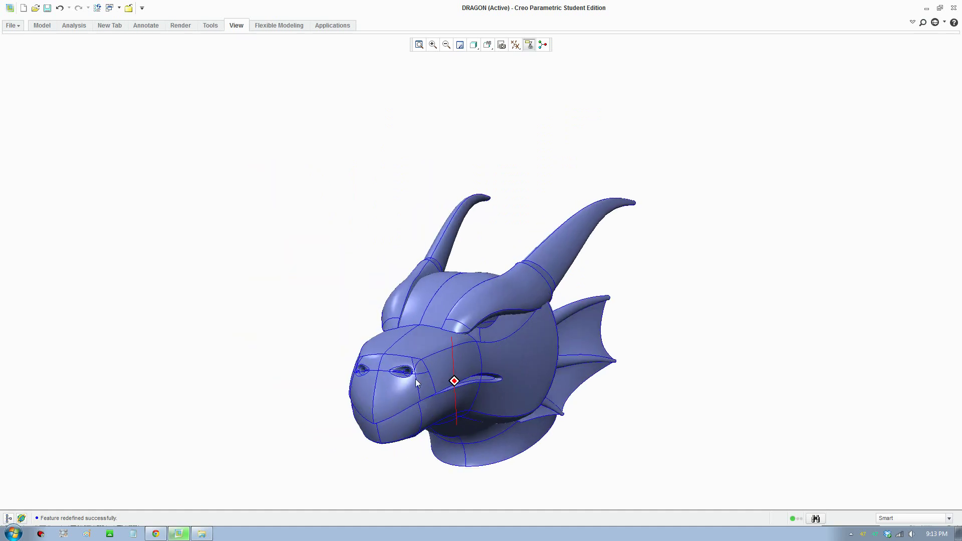